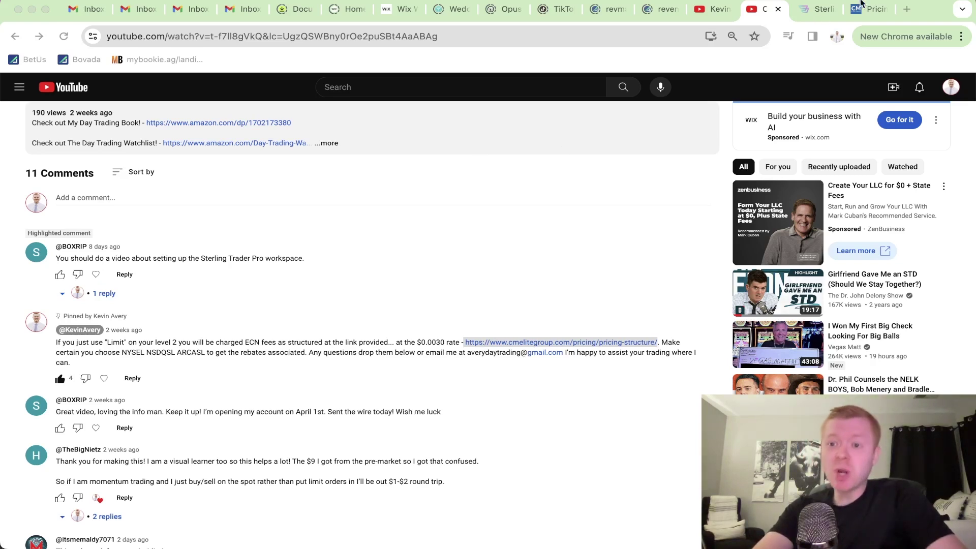
- Switch to the CMEG Pricing page and scroll the fee table to the ECN and Admin Fee rows and back
left_click(867, 15)
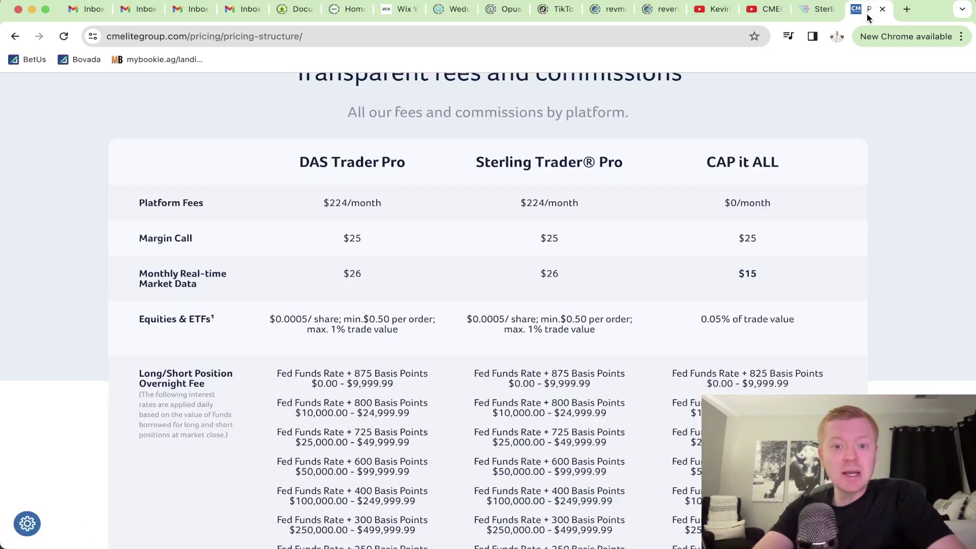
scroll(680, 252, "up", 1)
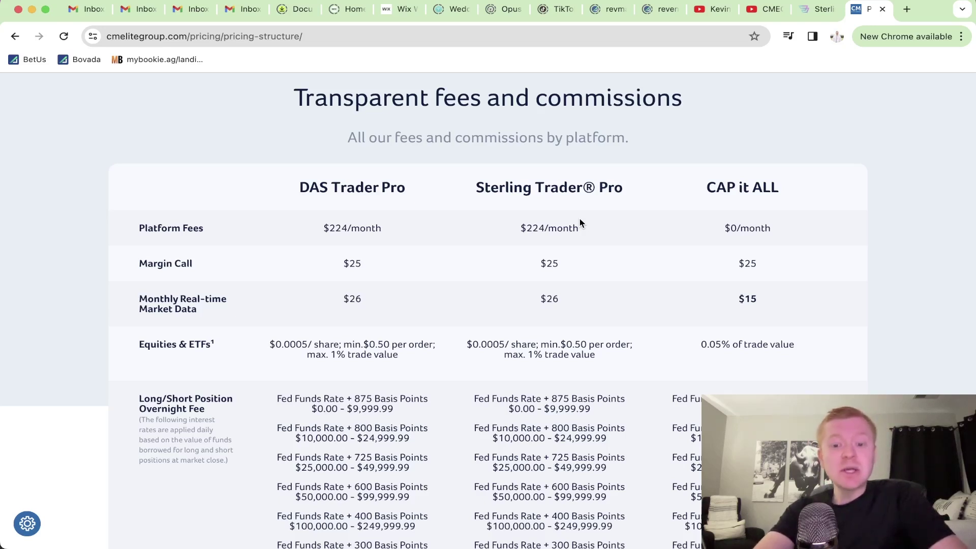
scroll(581, 222, "down", 10)
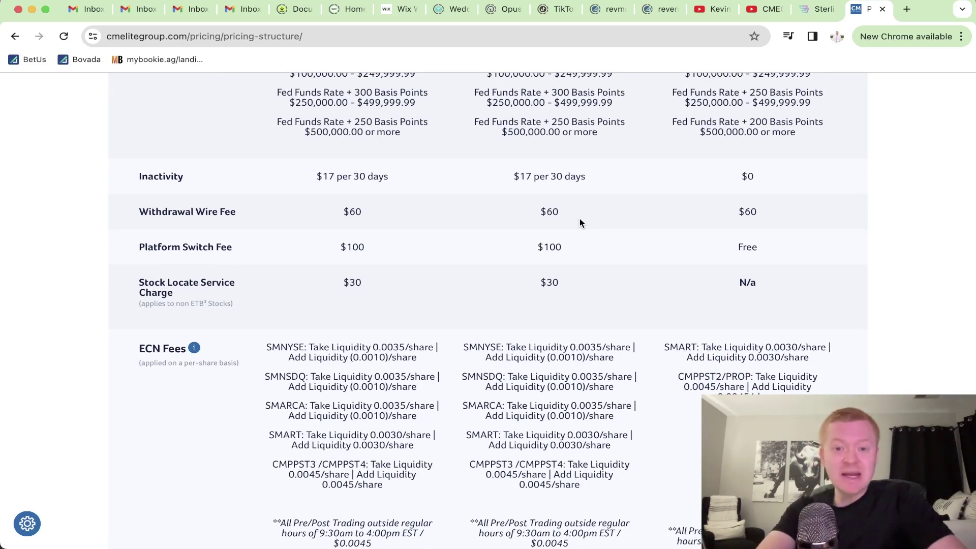
scroll(581, 223, "down", 1)
scroll(581, 223, "up", 5)
scroll(581, 222, "down", 6)
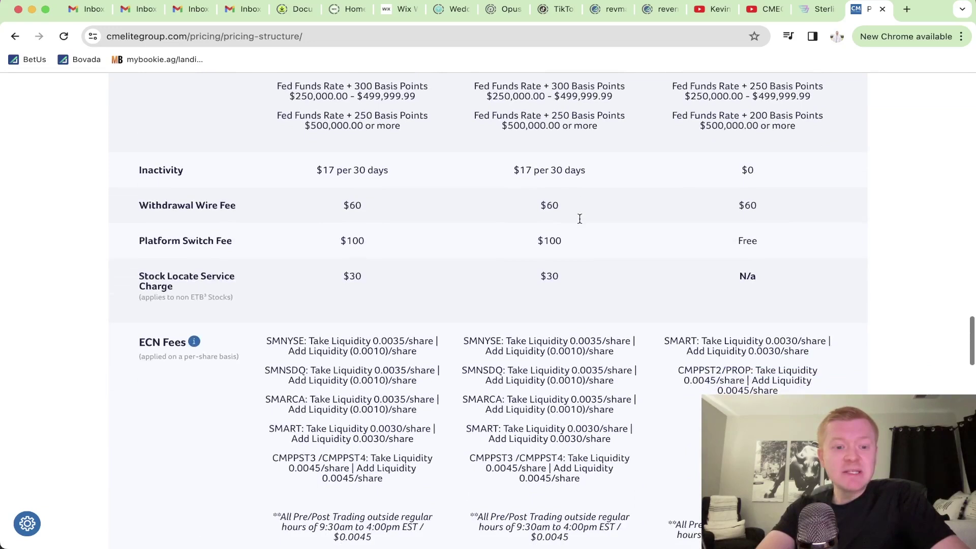
scroll(581, 223, "down", 2)
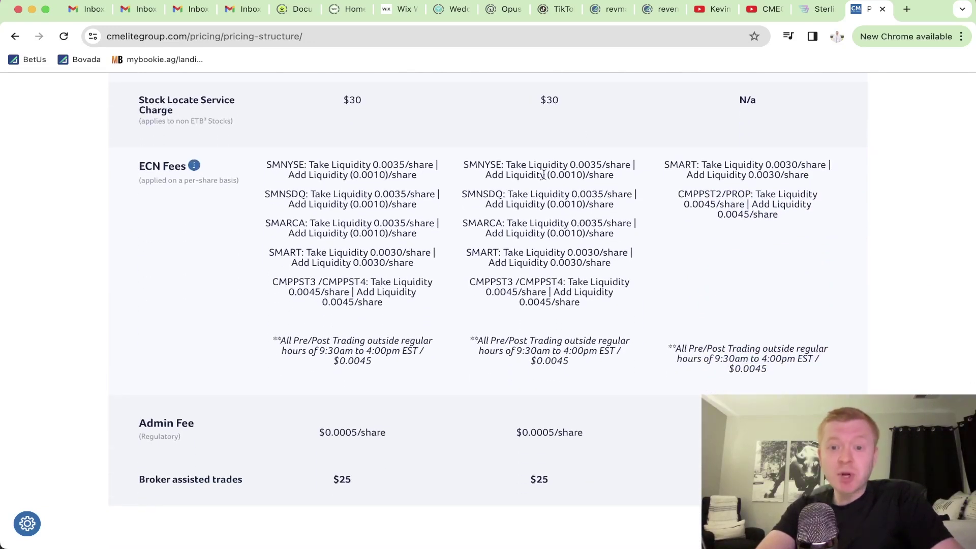
scroll(543, 175, "up", 10)
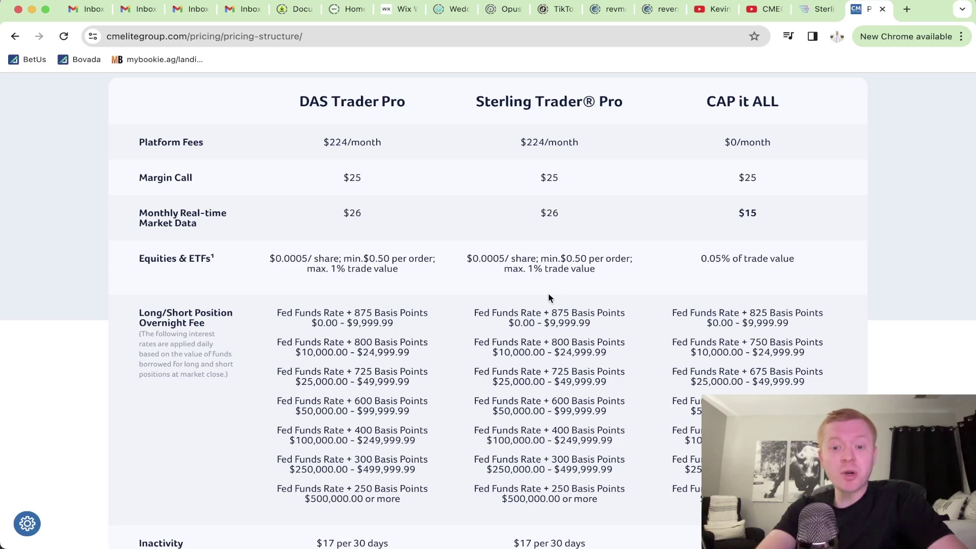
scroll(548, 298, "down", 9)
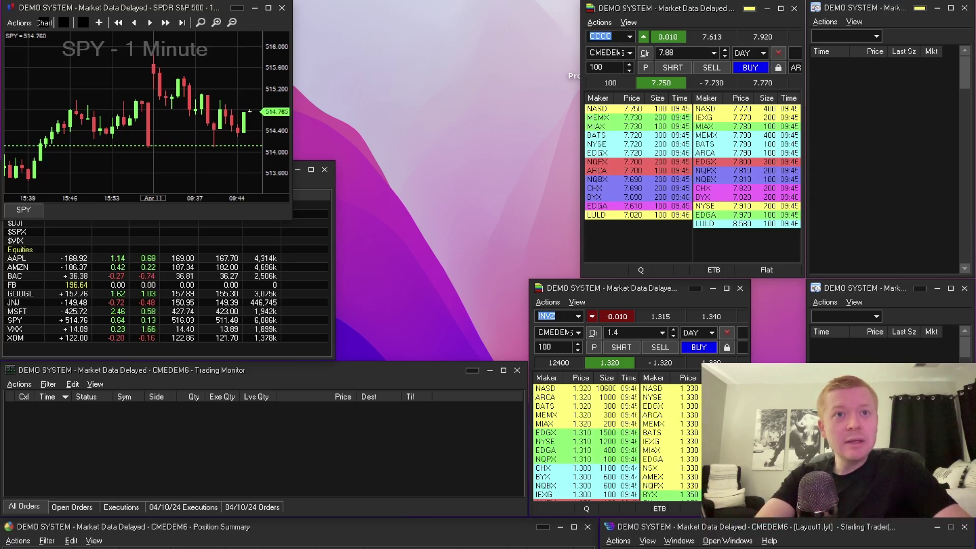
- Move and widen the SPY chart across the top left, trimming the watchlist width beneath it
mouse_move(133, 10)
left_mouse_down()
mouse_move(152, 11)
mouse_move(132, 11)
left_mouse_up()
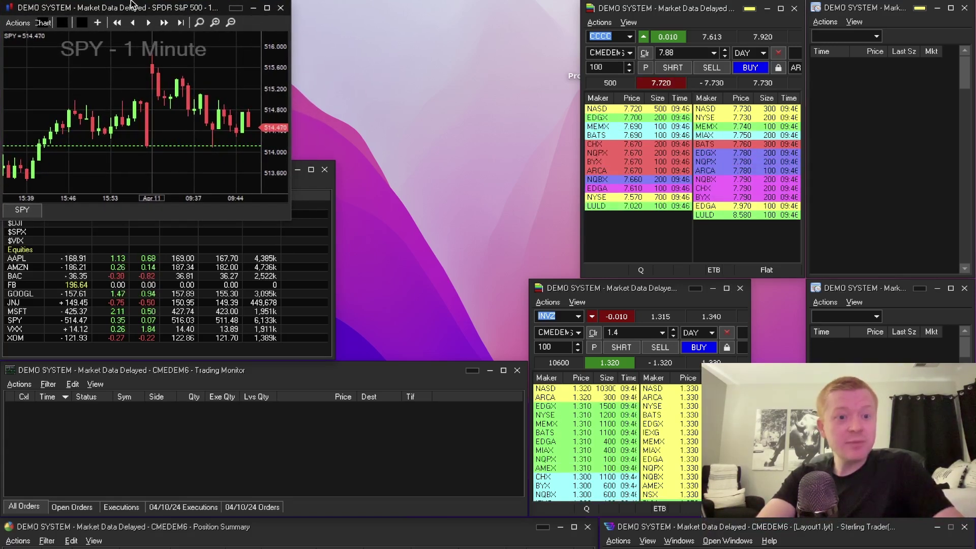
left_click_drag(290, 219, 337, 197)
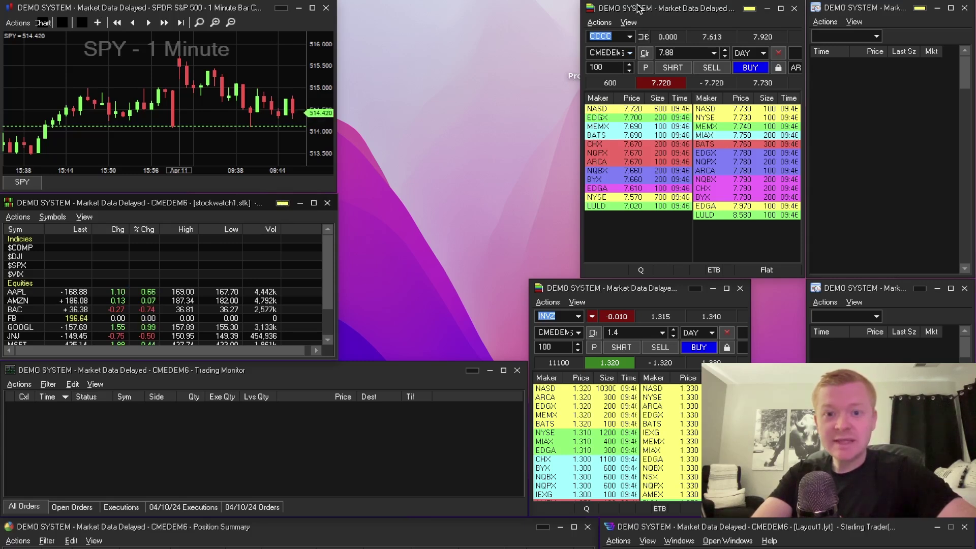
left_click_drag(336, 1, 578, 2)
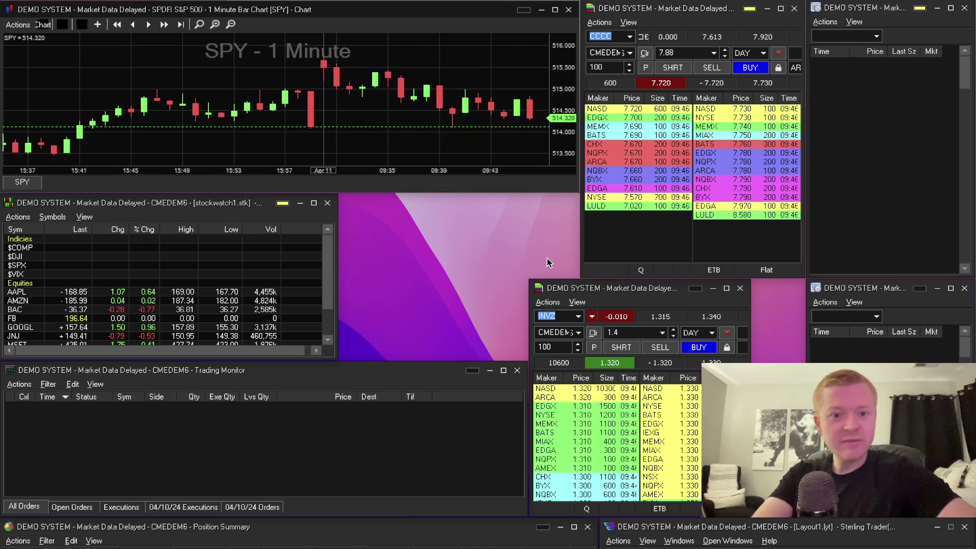
left_click_drag(330, 219, 328, 218)
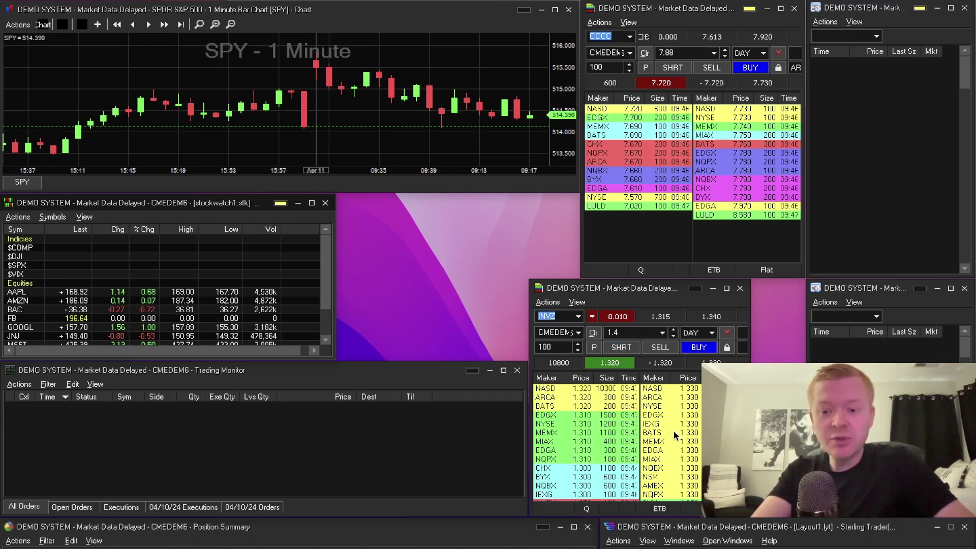
- Add a News window from Windows > Quotes and size it beside the watchlist
left_click(680, 541)
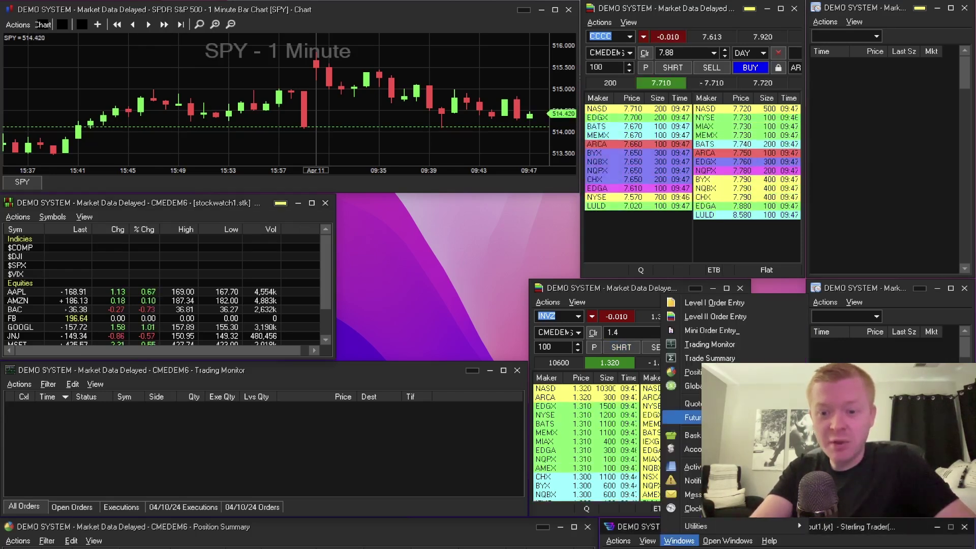
mouse_move(691, 404)
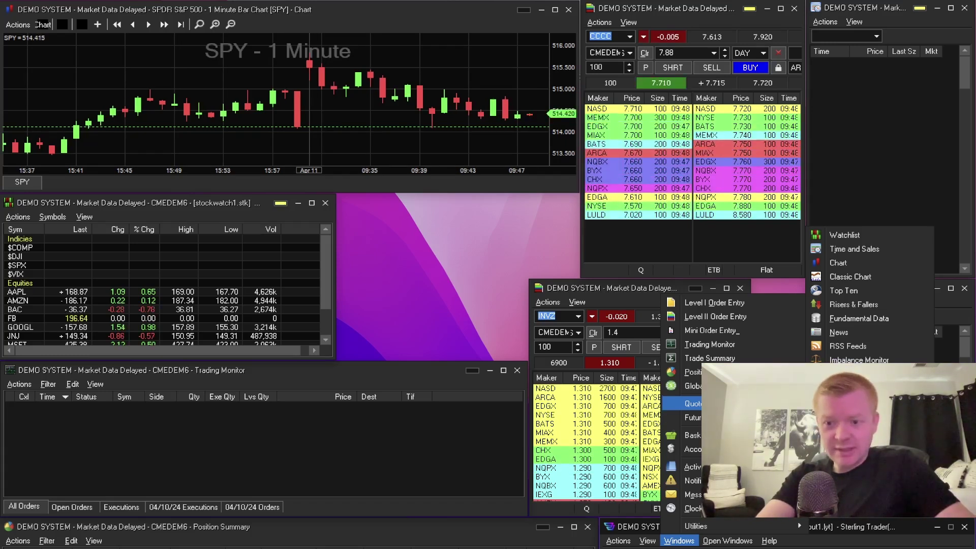
left_click(864, 336)
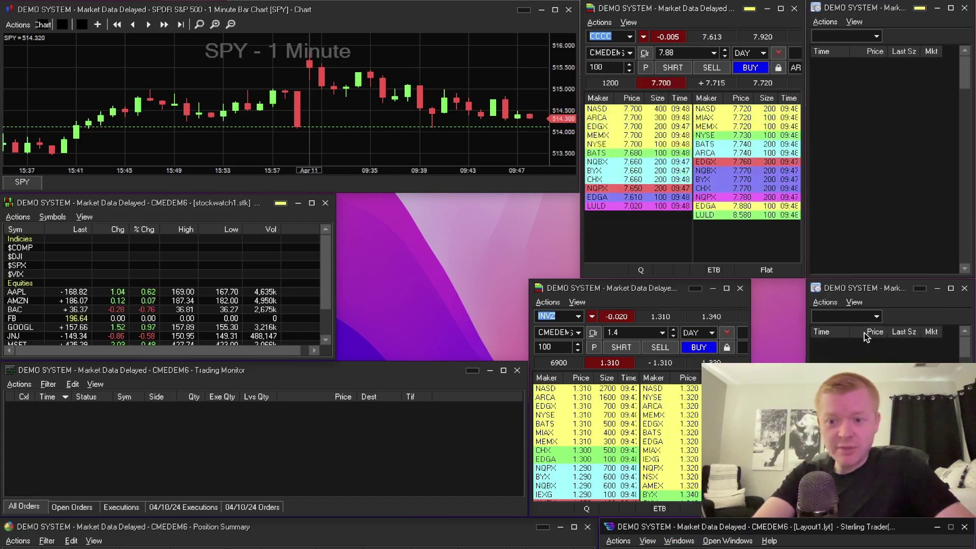
left_click_drag(261, 7, 331, 203)
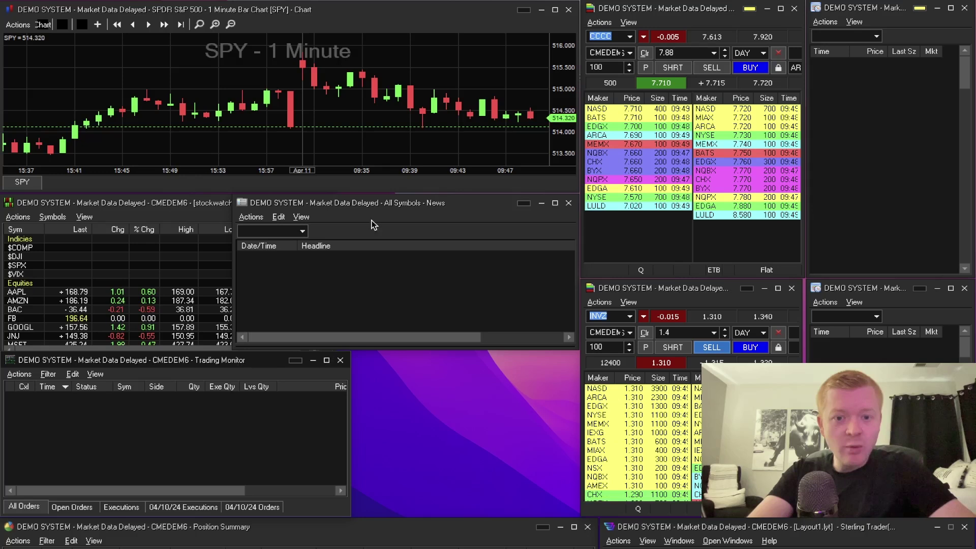
left_click_drag(234, 350, 340, 510)
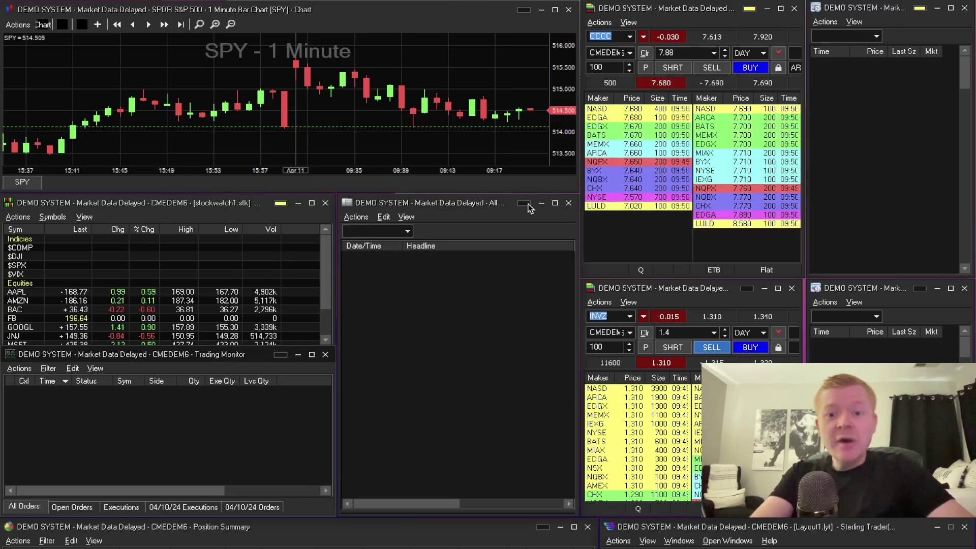
- Link the News window and chart to the yellow group and load AAPL into them
left_click(525, 204)
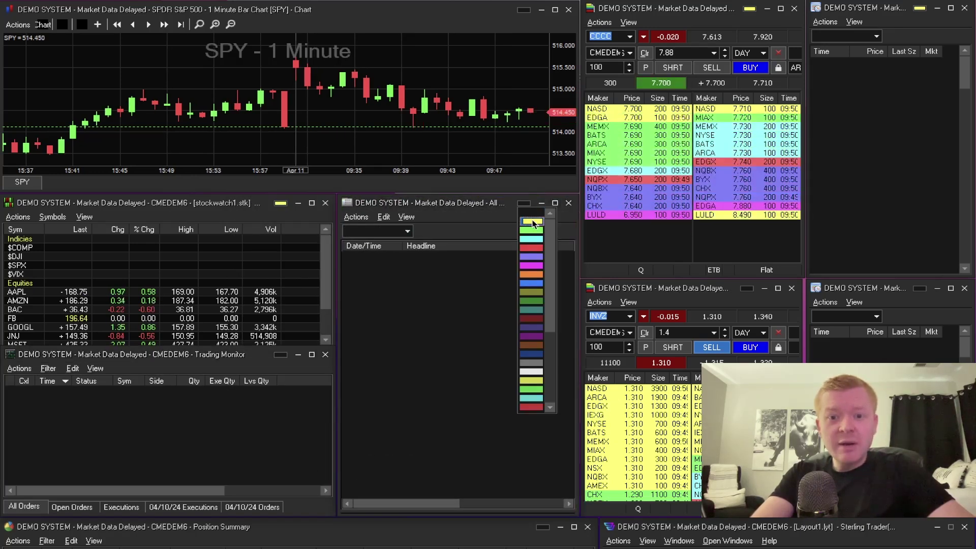
left_click(532, 222)
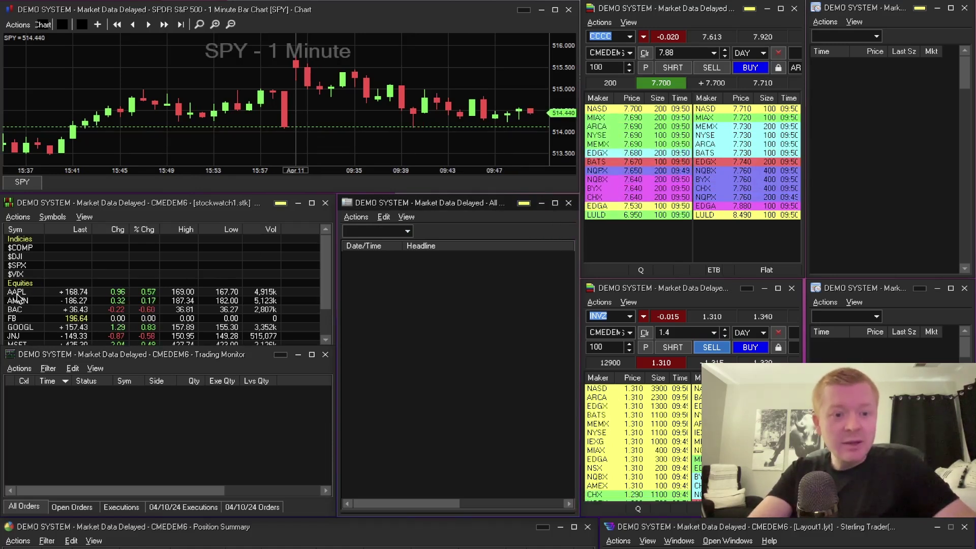
left_click(17, 292)
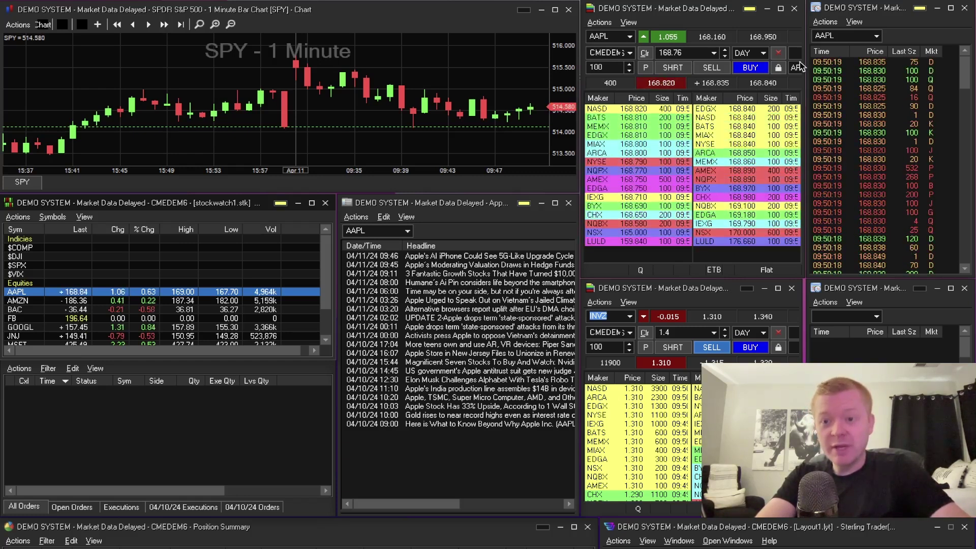
left_click_drag(580, 142, 539, 142)
left_click(480, 10)
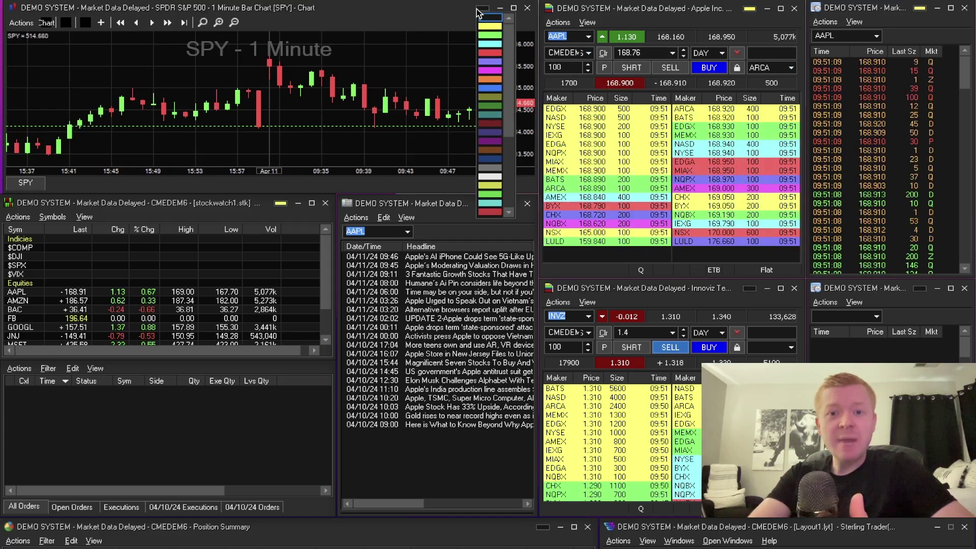
left_click(489, 25)
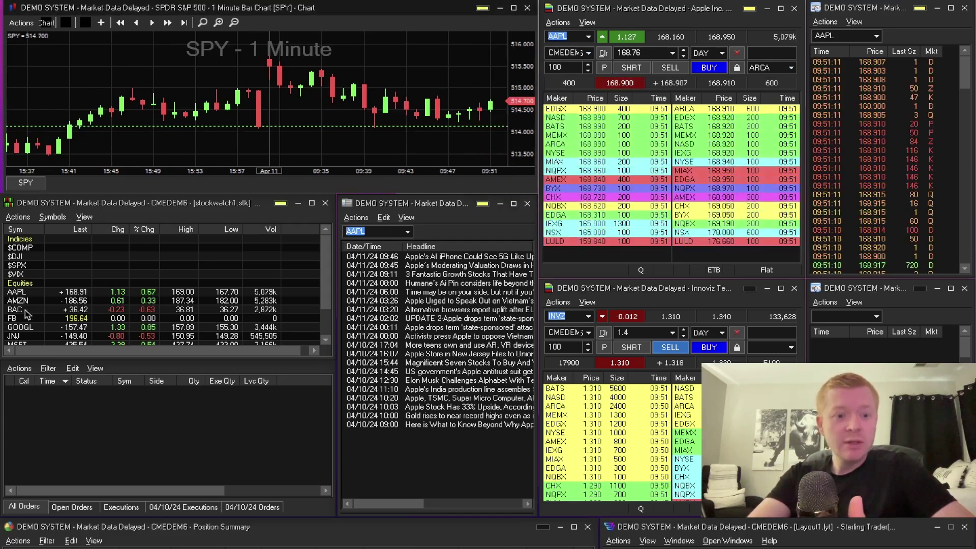
left_click(23, 292)
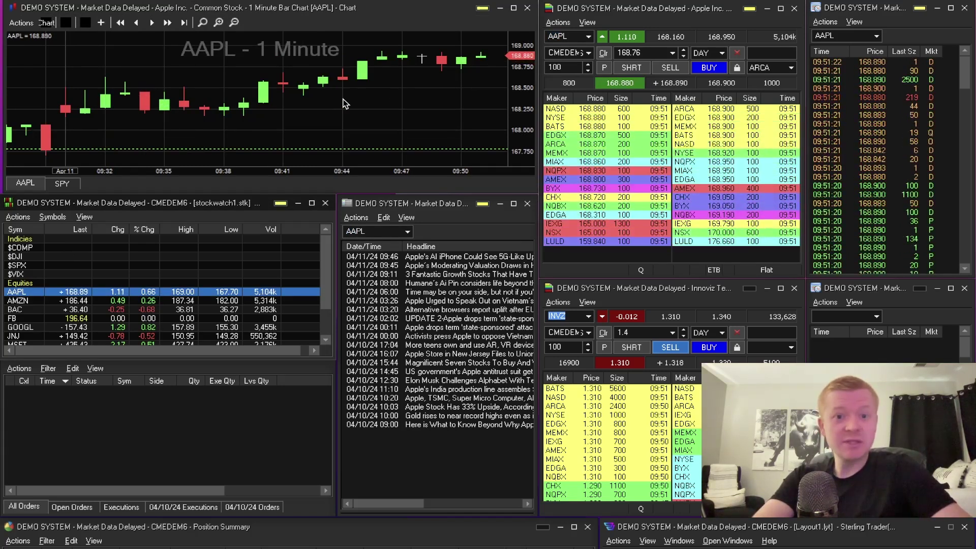
- In Chart Settings, turn on market-hours highlighting and remembering the last line study colour
right_click(420, 78)
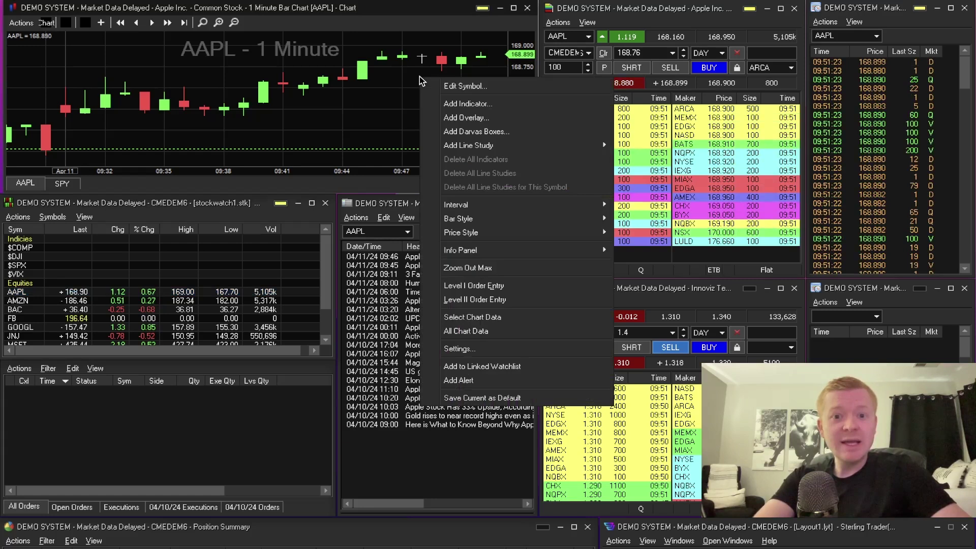
left_click(517, 349)
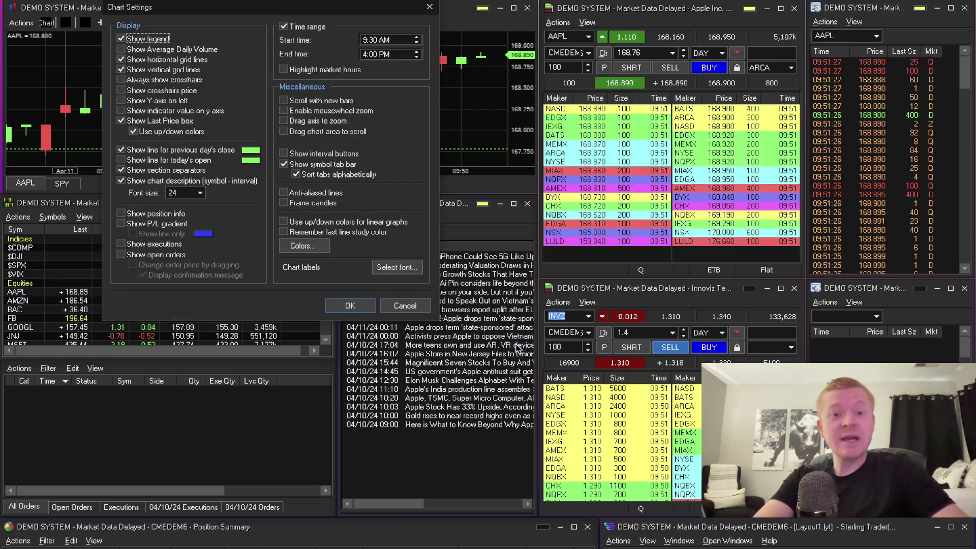
left_click(285, 70)
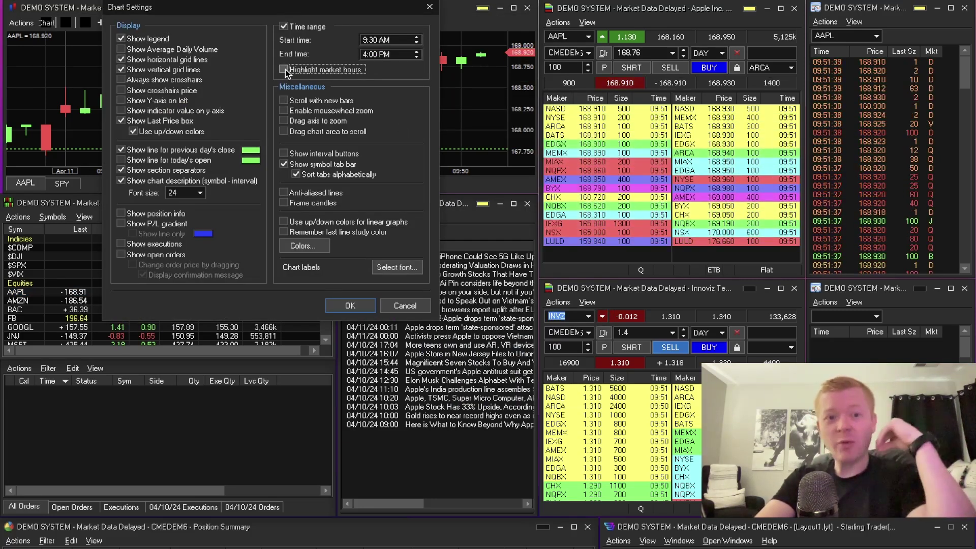
left_click(283, 70)
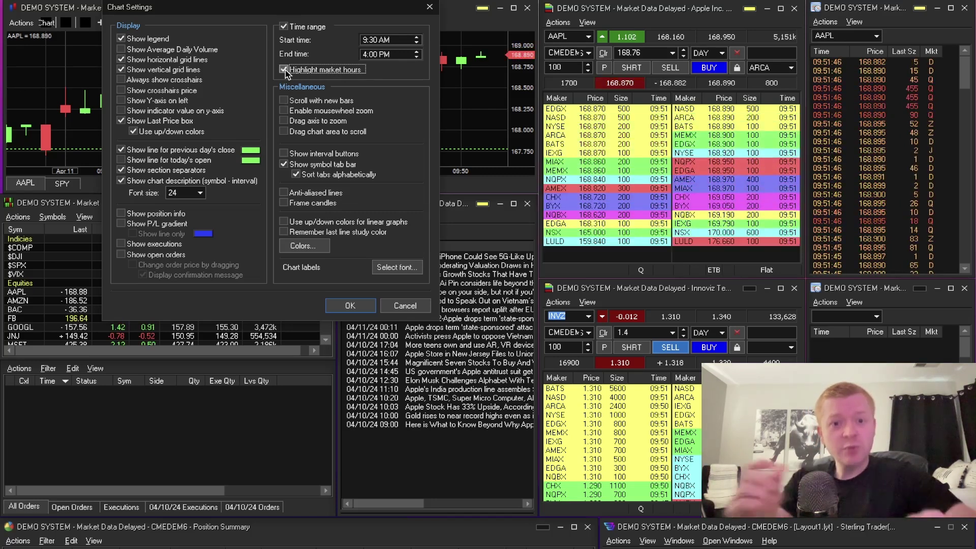
key("Tab")
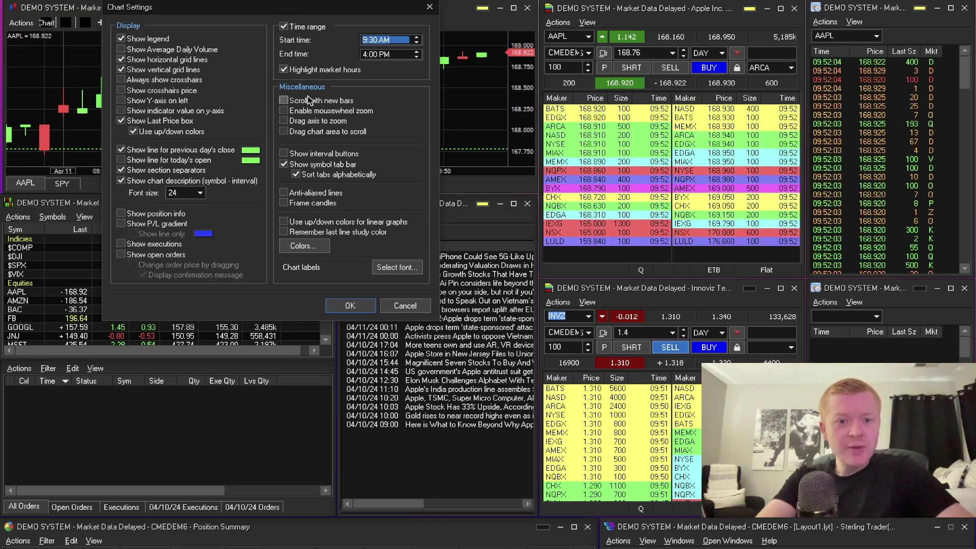
left_click(284, 231)
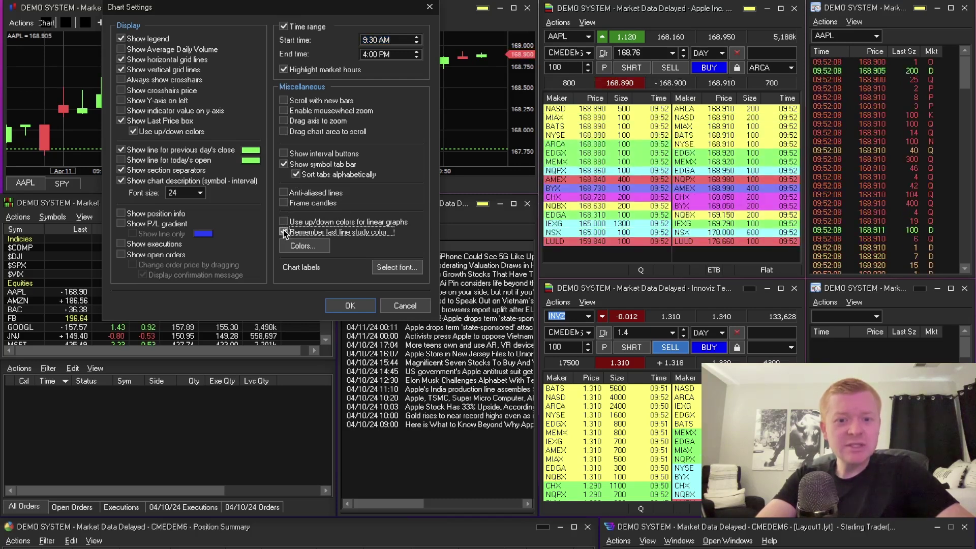
- Show average daily volume, the crosshairs price and the previous day's close line
left_click(121, 49)
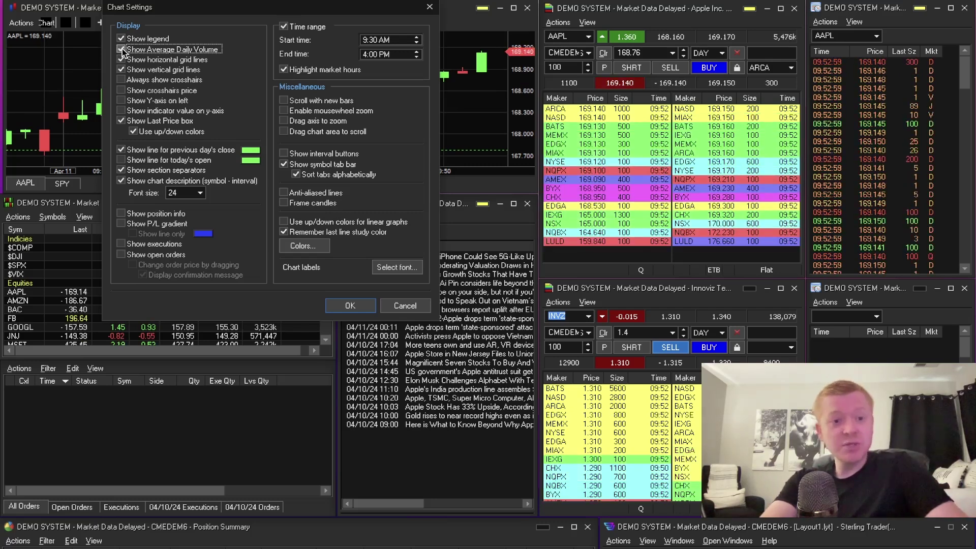
left_click(120, 90)
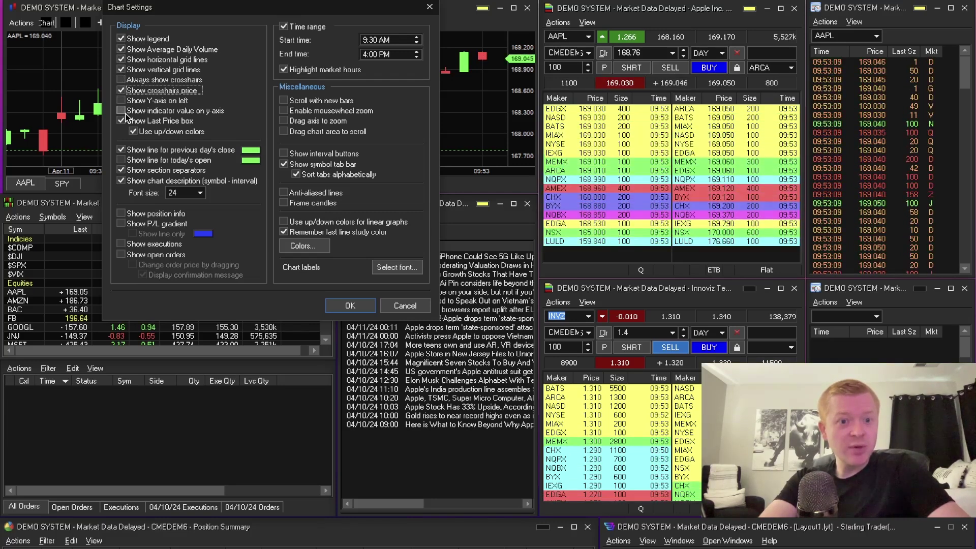
left_click(121, 150)
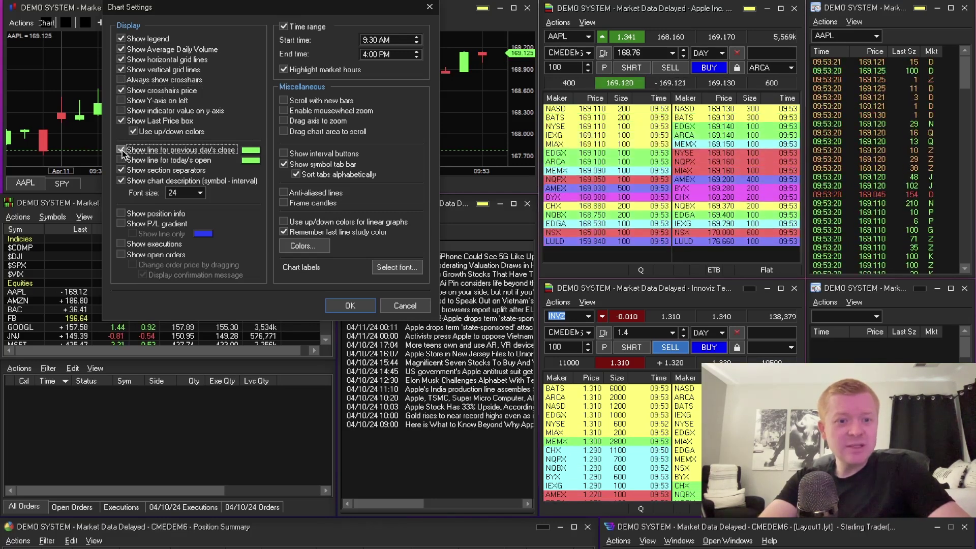
- Make the previous day's close line red and toggle the today's open line
left_click(250, 150)
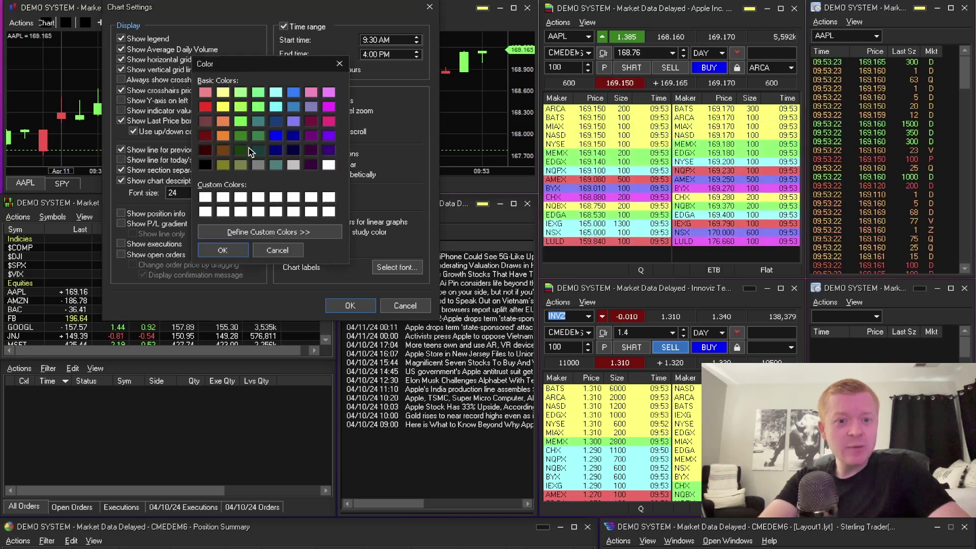
left_click(206, 107)
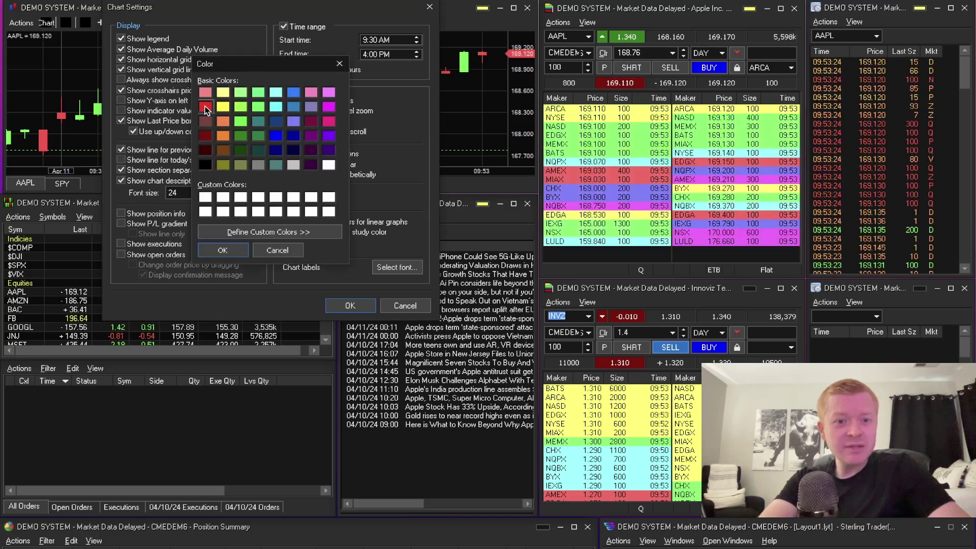
left_click(222, 251)
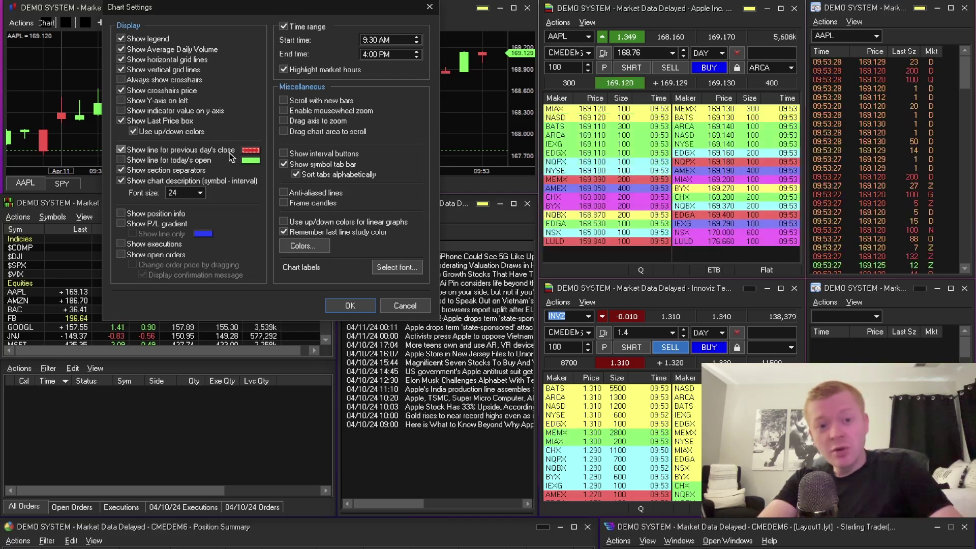
left_click(121, 160)
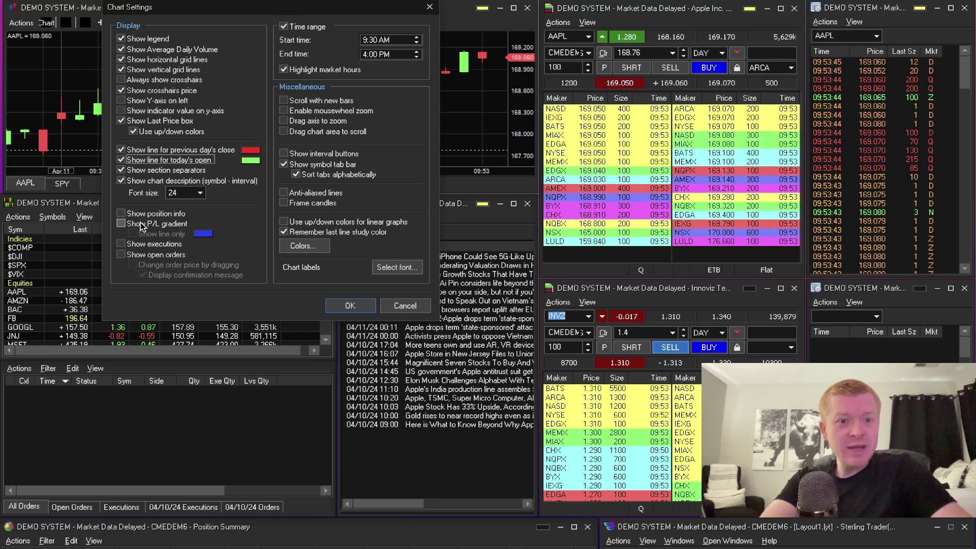
- Show open orders on the chart, draggable to new prices without a confirmation message
left_click(145, 257)
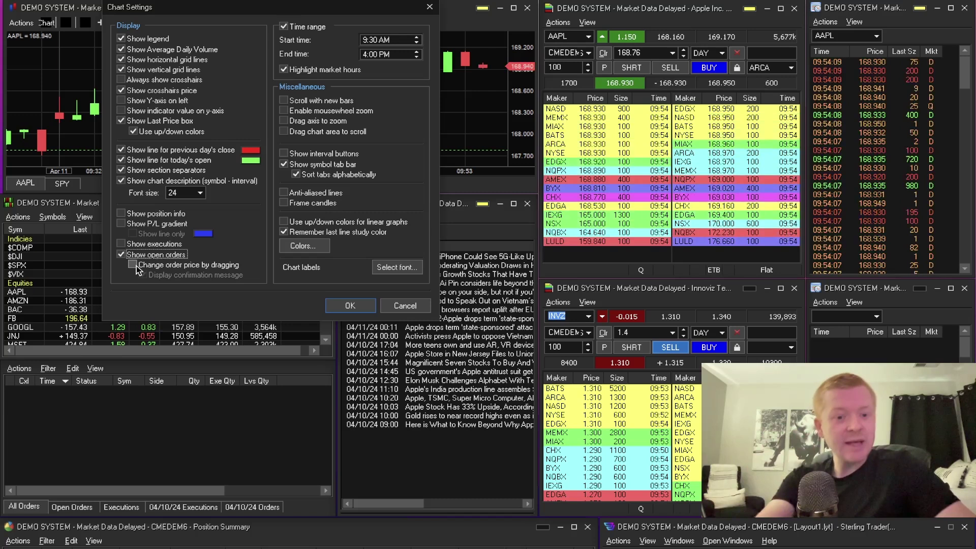
left_click(135, 266)
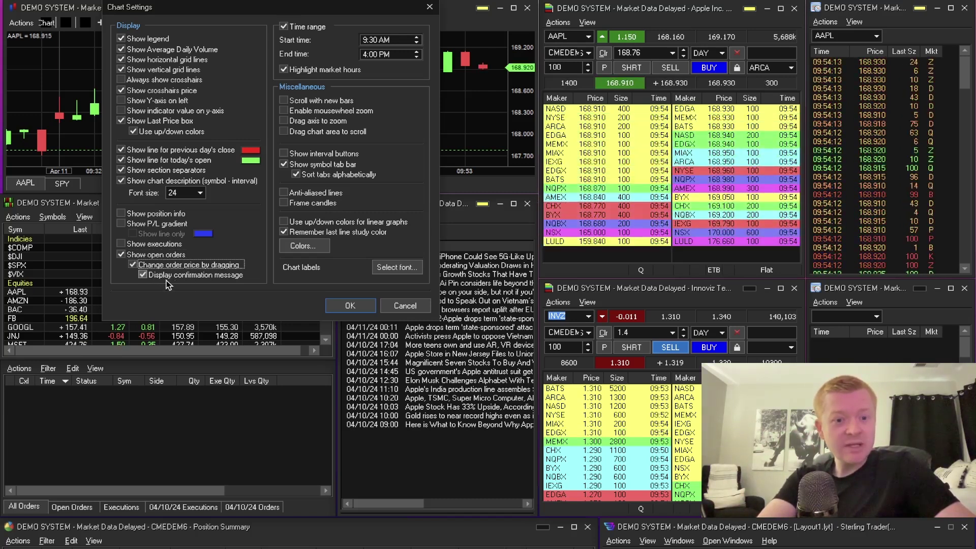
left_click(143, 275)
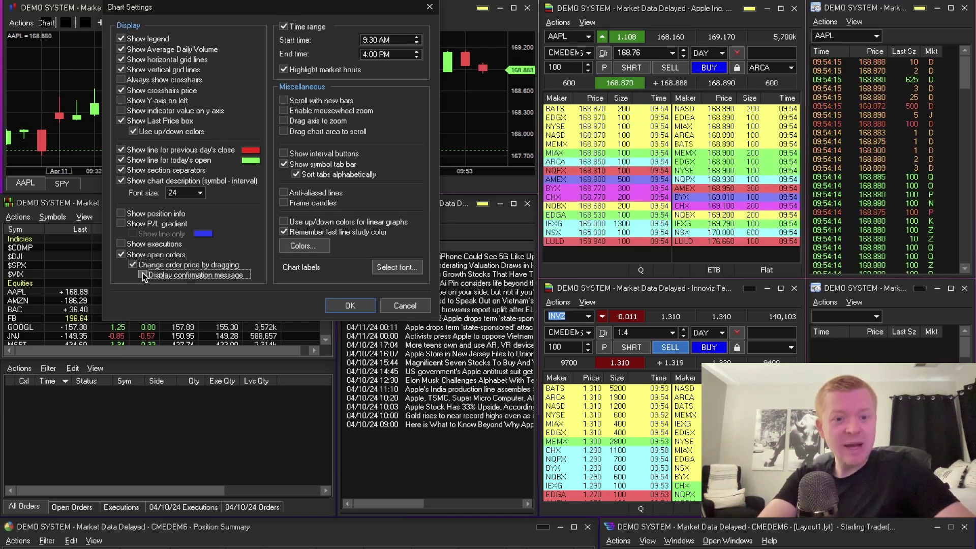
- Apply the Chart Settings and open the AAPL chart's context menu
left_click(357, 307)
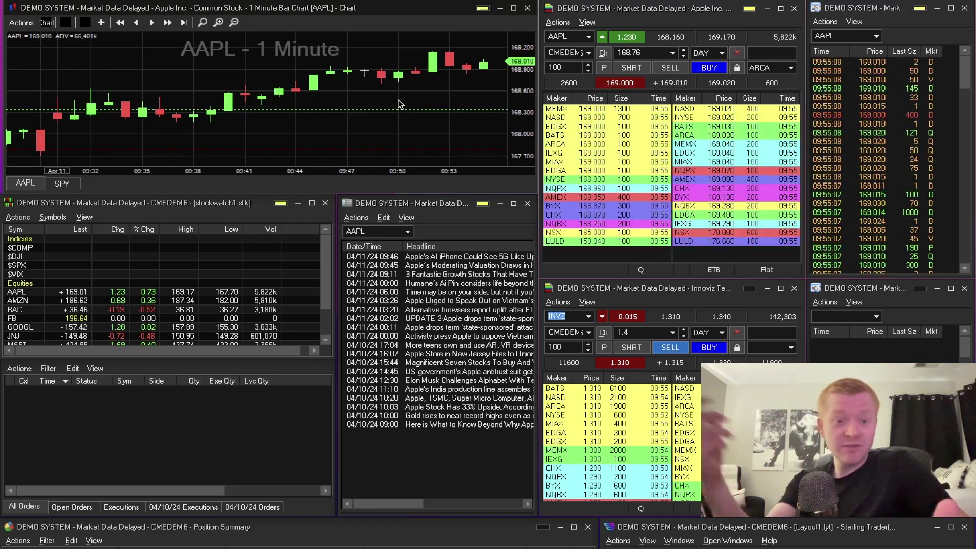
right_click(233, 74)
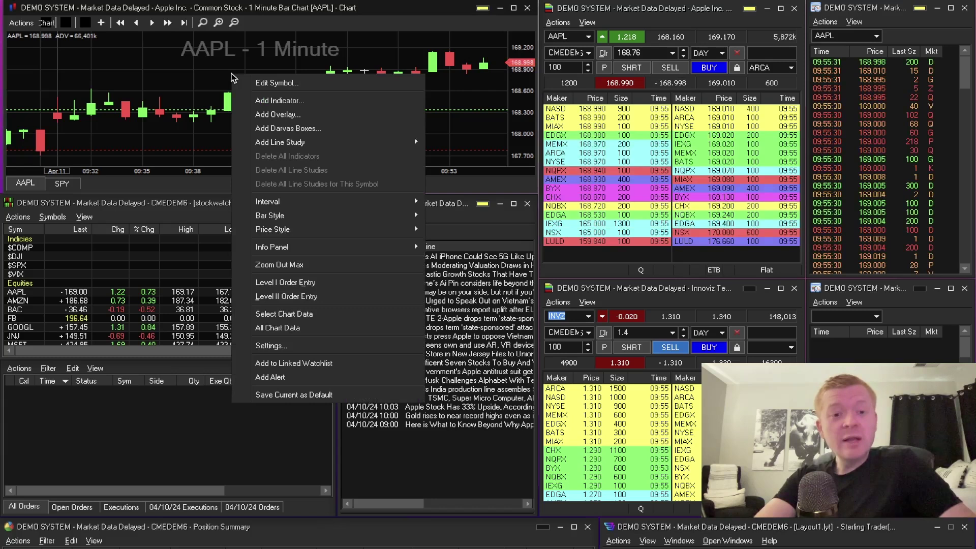
- Pick the Volume indicator in the Add Indicator dialog
left_click(299, 101)
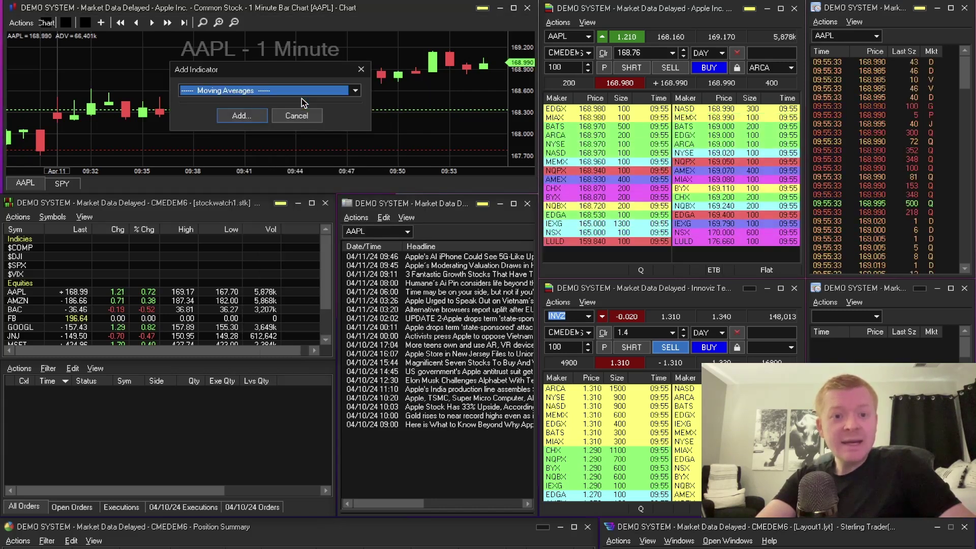
left_click(355, 92)
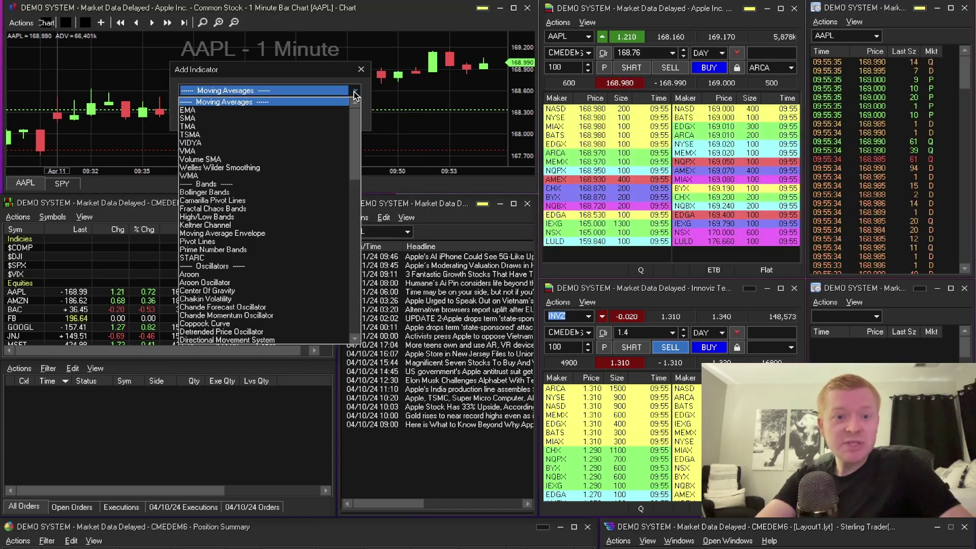
scroll(355, 203, "down", 9)
left_click_drag(356, 203, 337, 300)
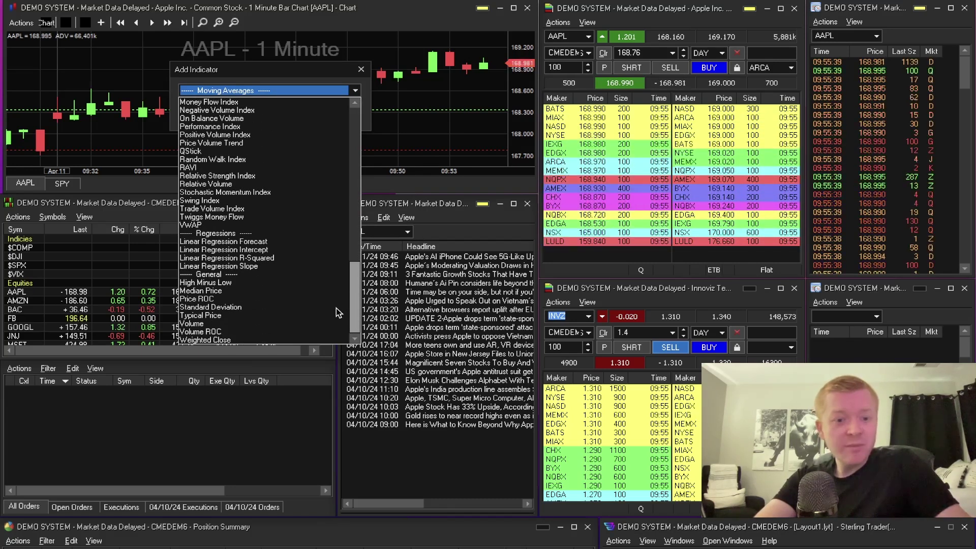
left_click(256, 324)
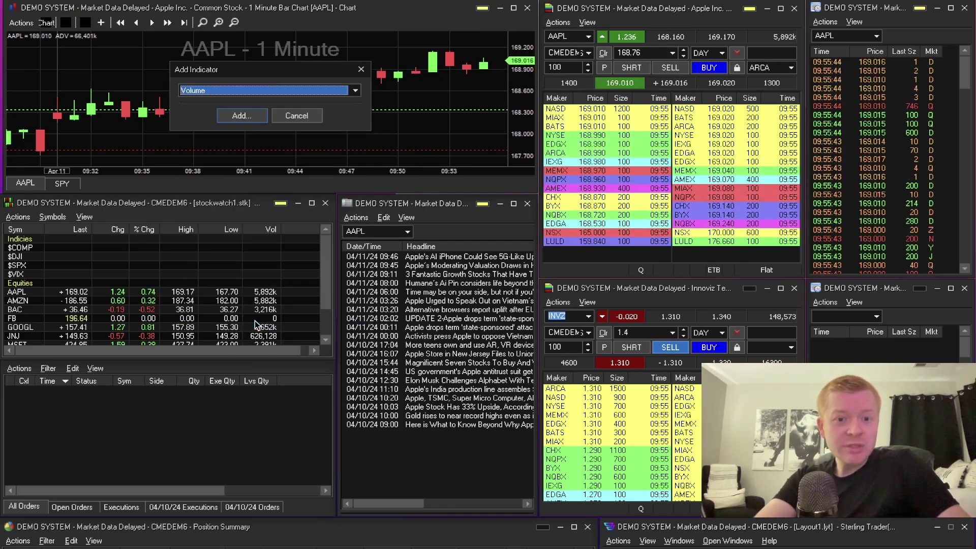
left_click(245, 116)
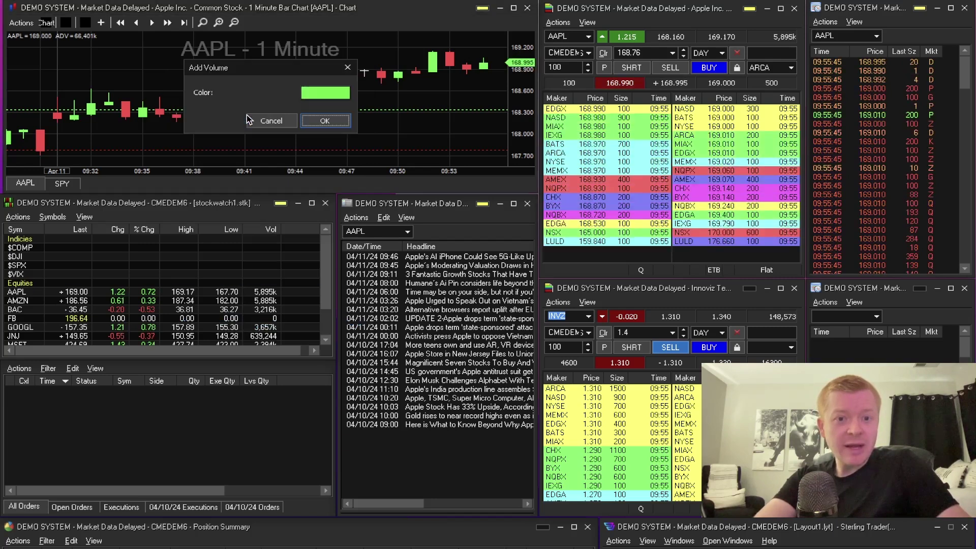
- Colour the volume bars green, add the pane, and enlarge the chart window and volume pane
left_click(319, 93)
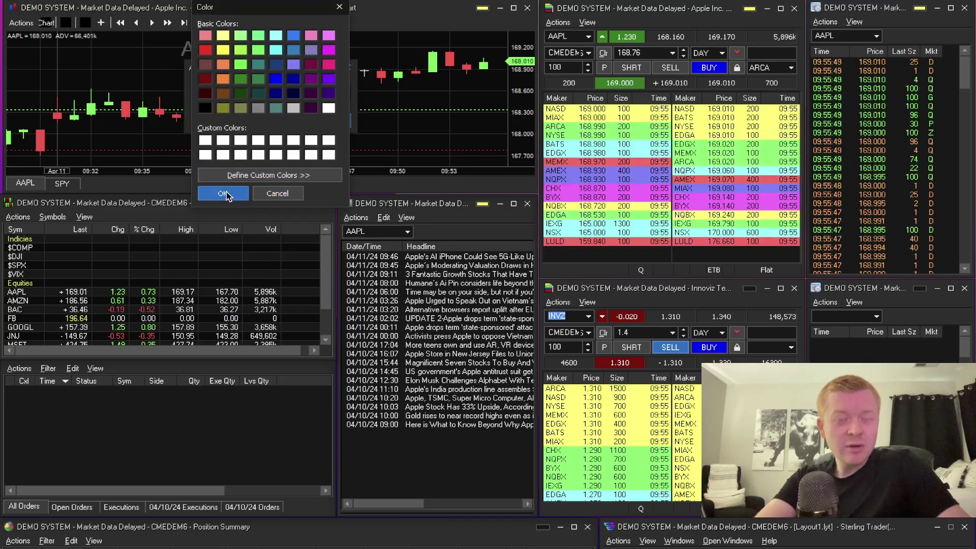
left_click(227, 192)
left_click(310, 93)
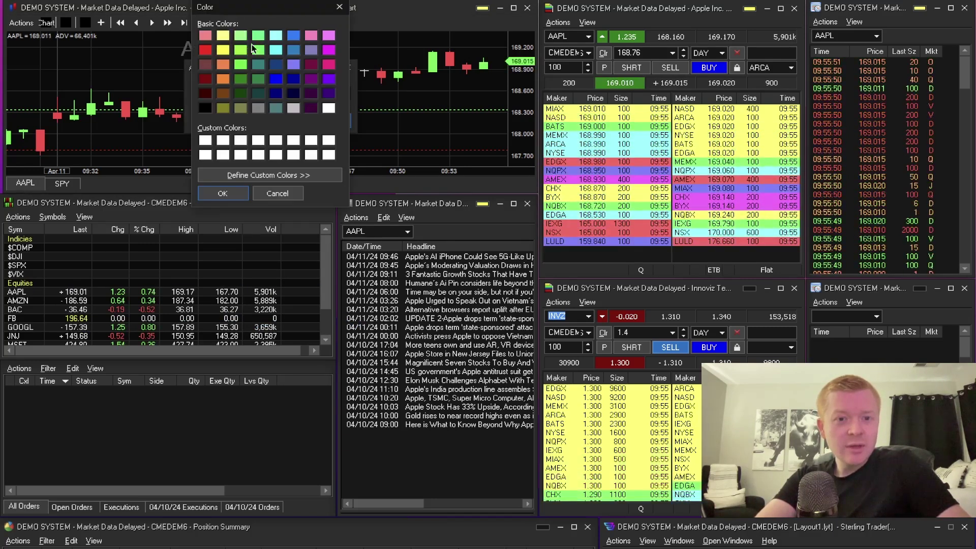
left_click(226, 194)
left_click(311, 122)
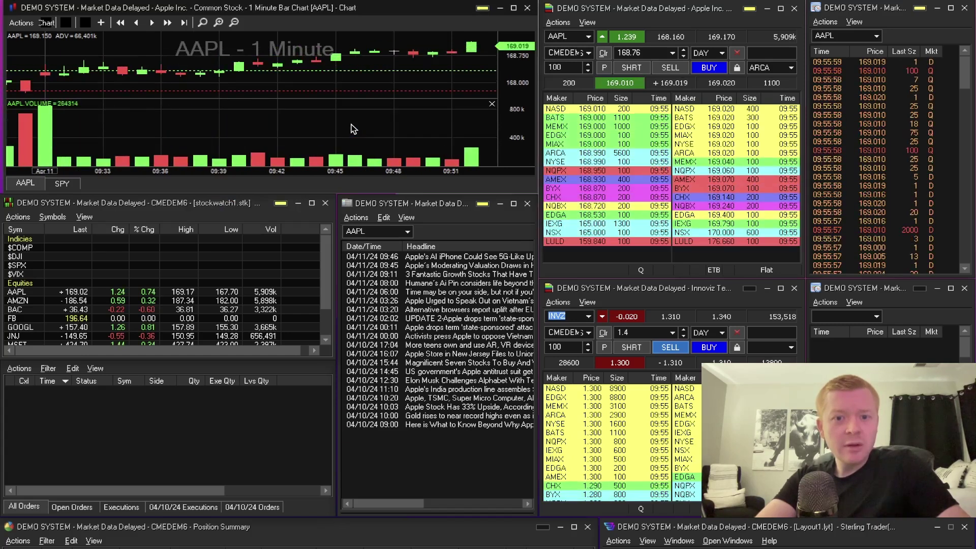
left_click_drag(376, 195, 378, 250)
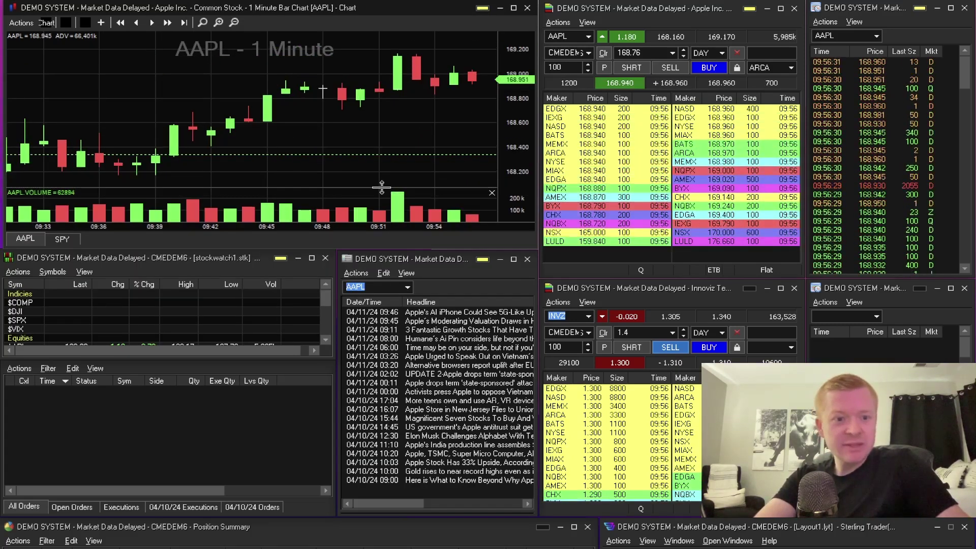
left_click_drag(385, 187, 376, 182)
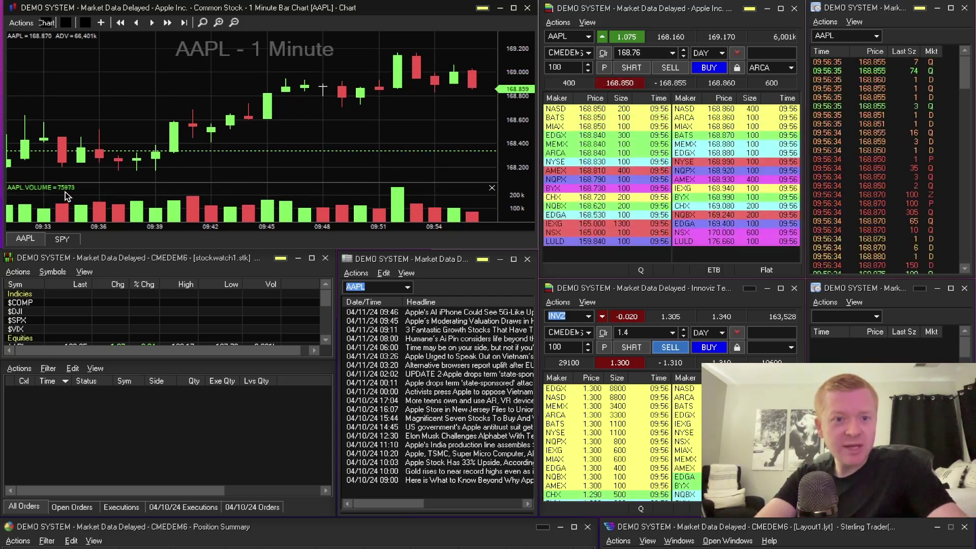
- Set the AAPL chart's interval to Daily from its context menu
right_click(244, 85)
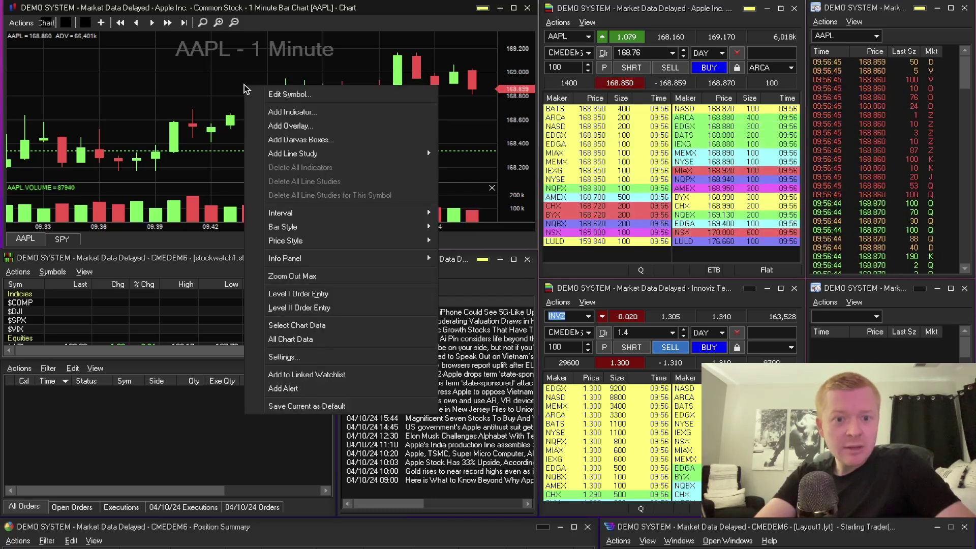
mouse_move(354, 216)
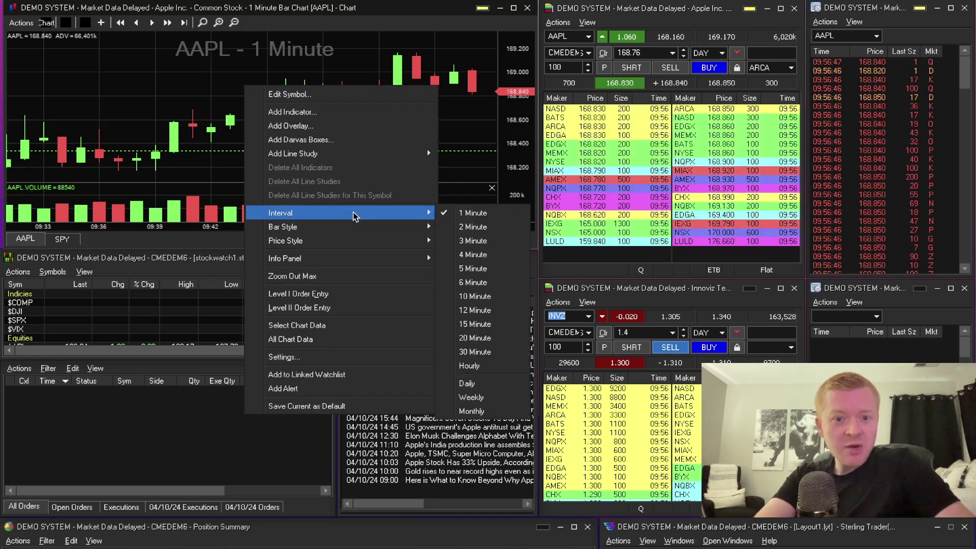
left_click(468, 384)
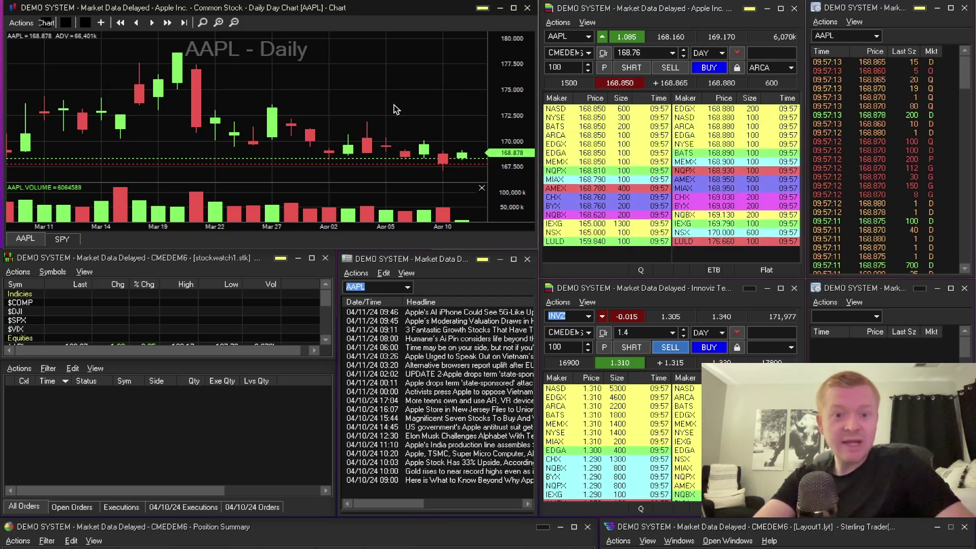
right_click(336, 92)
left_click(321, 82)
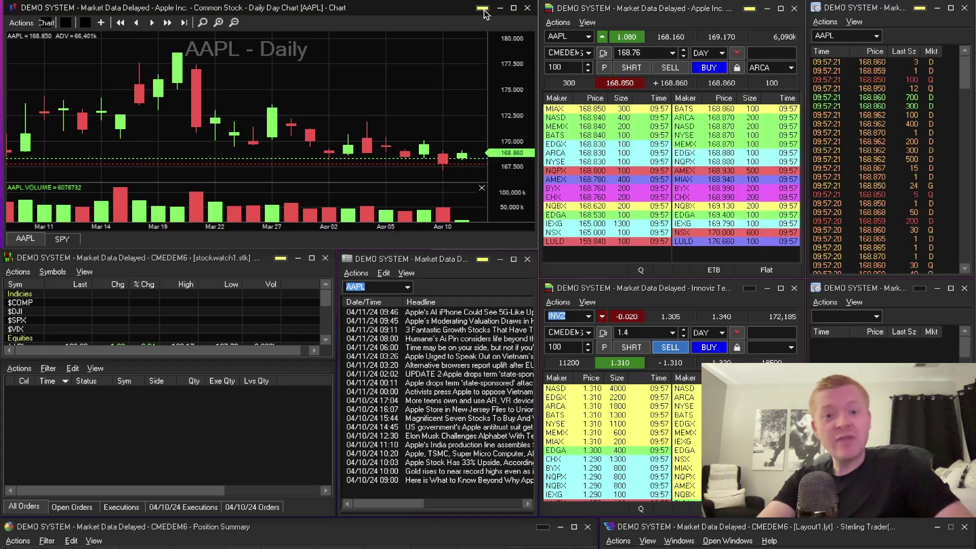
- Narrow the AAPL chart and open a new chart loaded with SPY, linked to yellow
left_click_drag(535, 6, 305, 0)
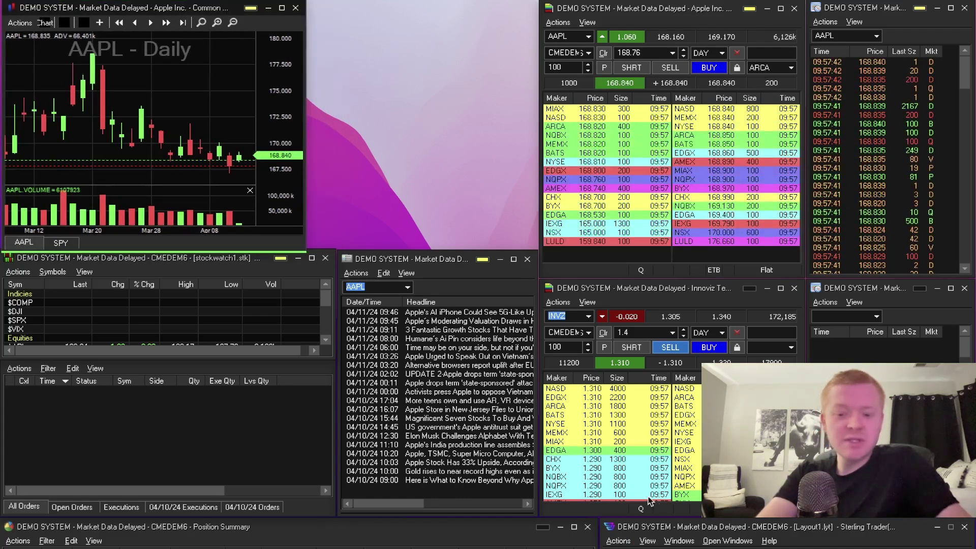
left_click(676, 541)
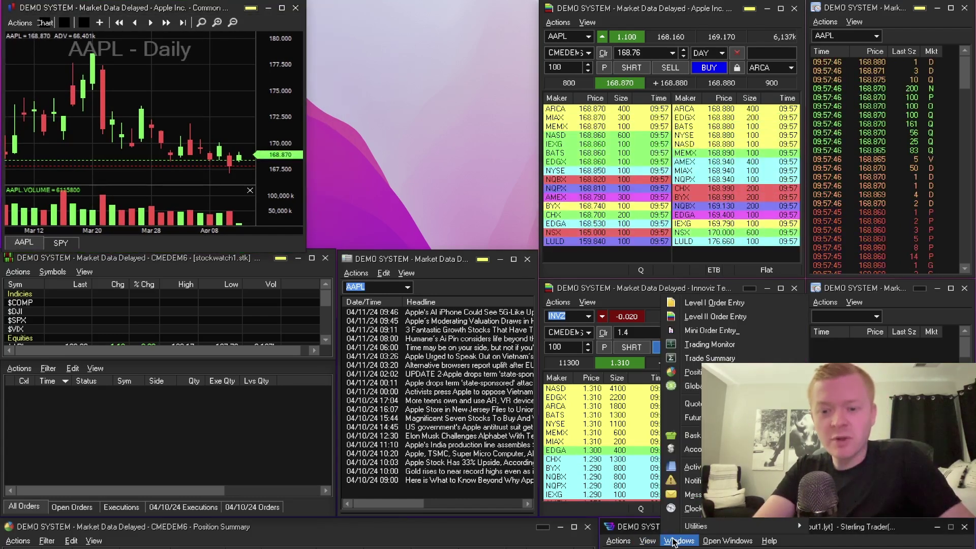
mouse_move(684, 403)
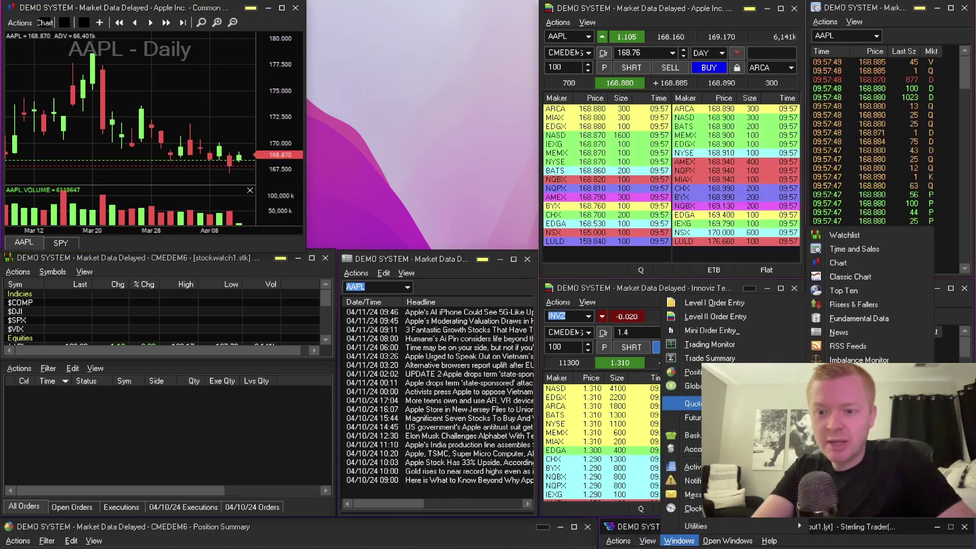
left_click(874, 263)
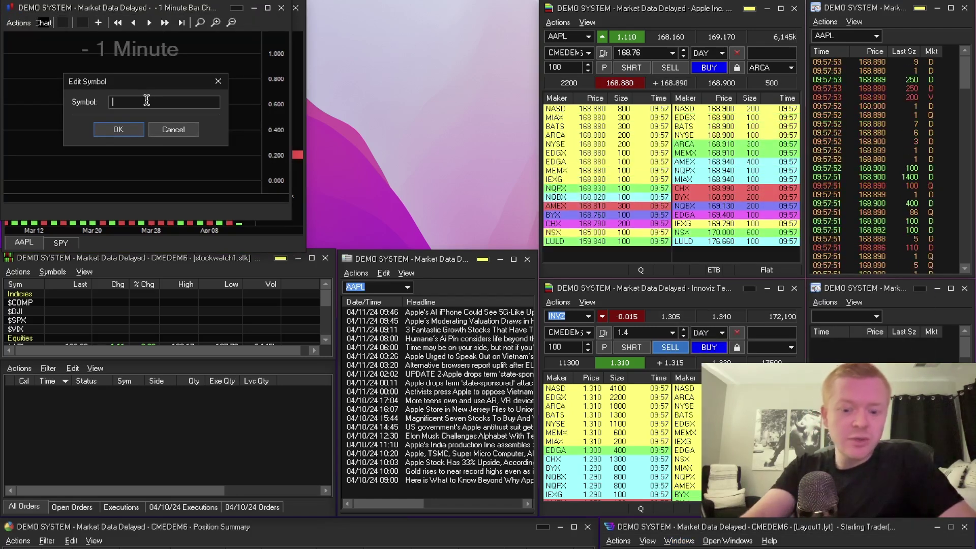
type("SPY")
key("Return")
left_click(236, 9)
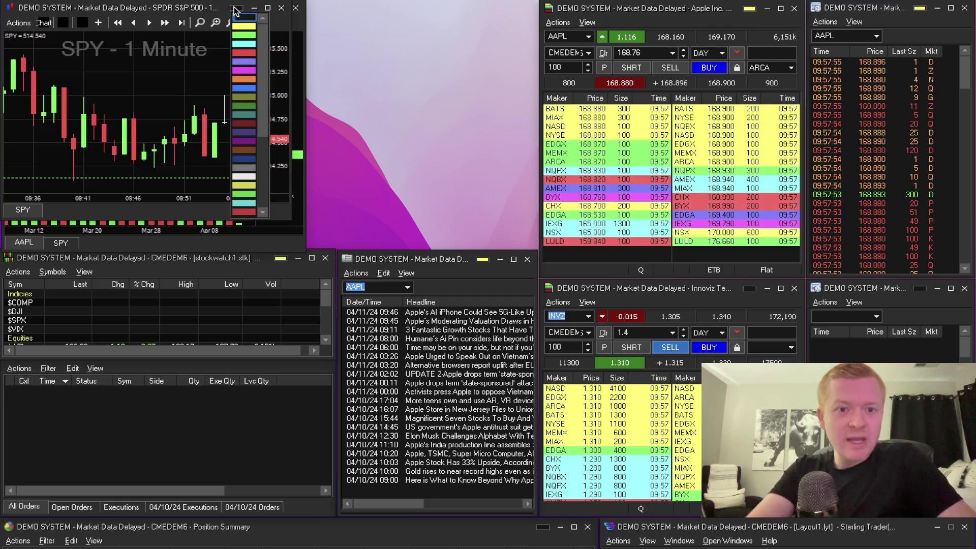
left_click(244, 26)
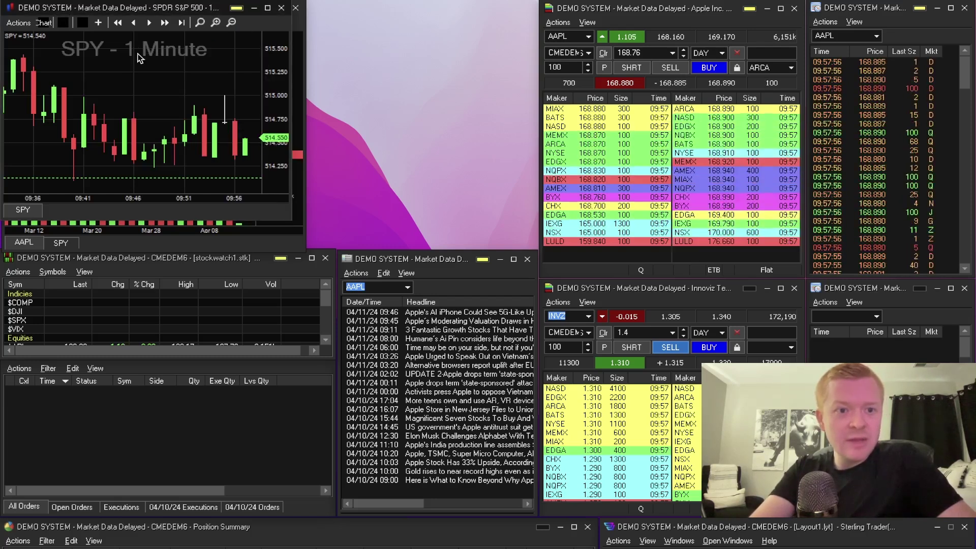
- Set the SPY chart to 1-minute bars and move it right of the AAPL daily chart
right_click(160, 69)
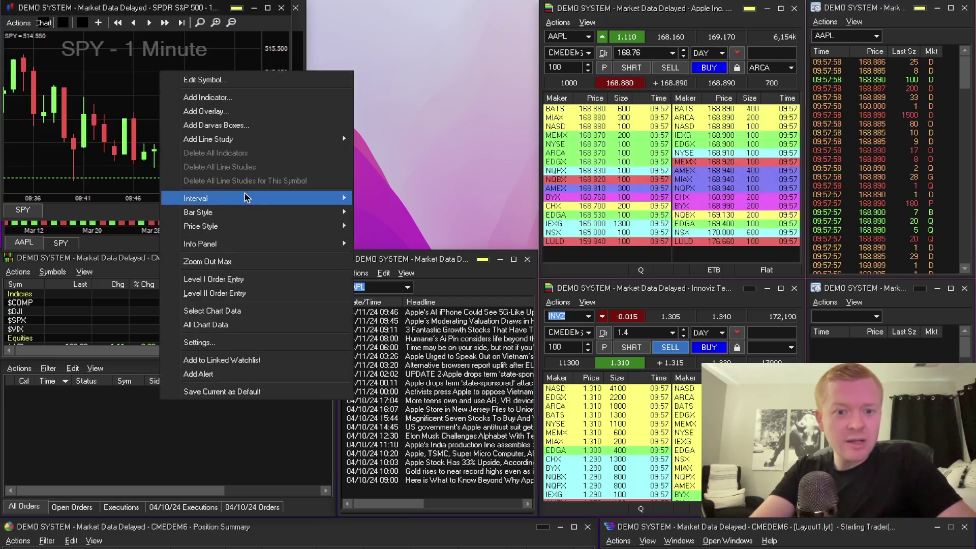
mouse_move(247, 197)
left_click(377, 199)
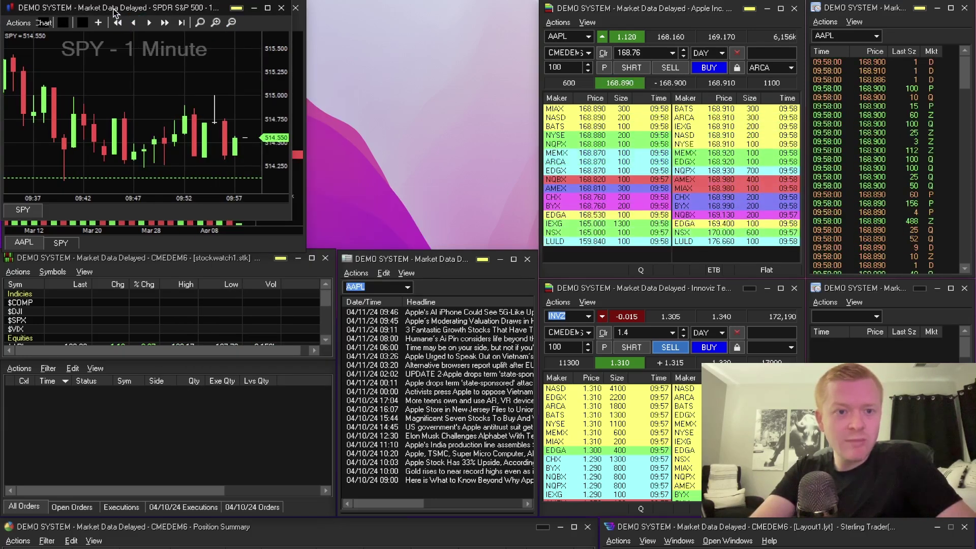
left_click_drag(115, 11, 422, 11)
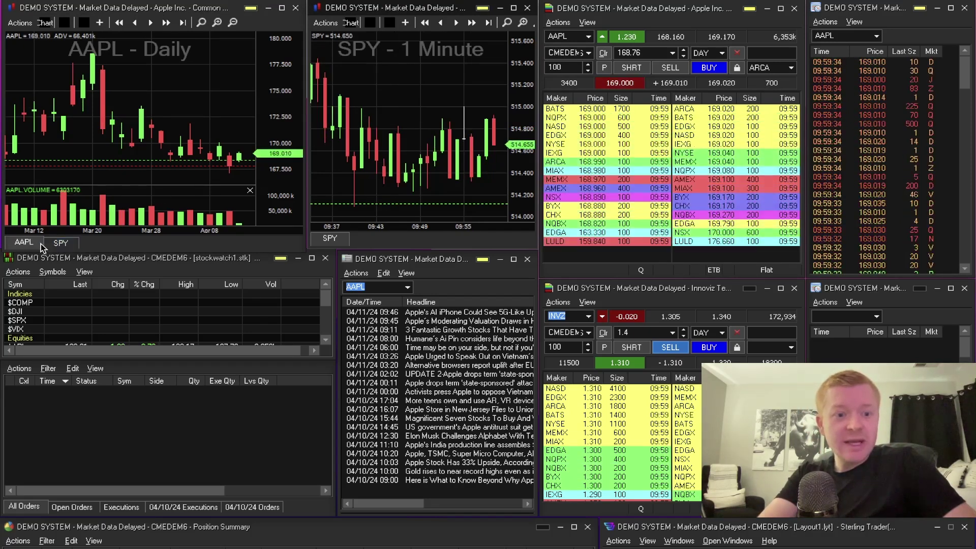
- Cycle the linked windows through SPY and AMZN back to AAPL, then remove the AMZN tab
left_click(24, 244)
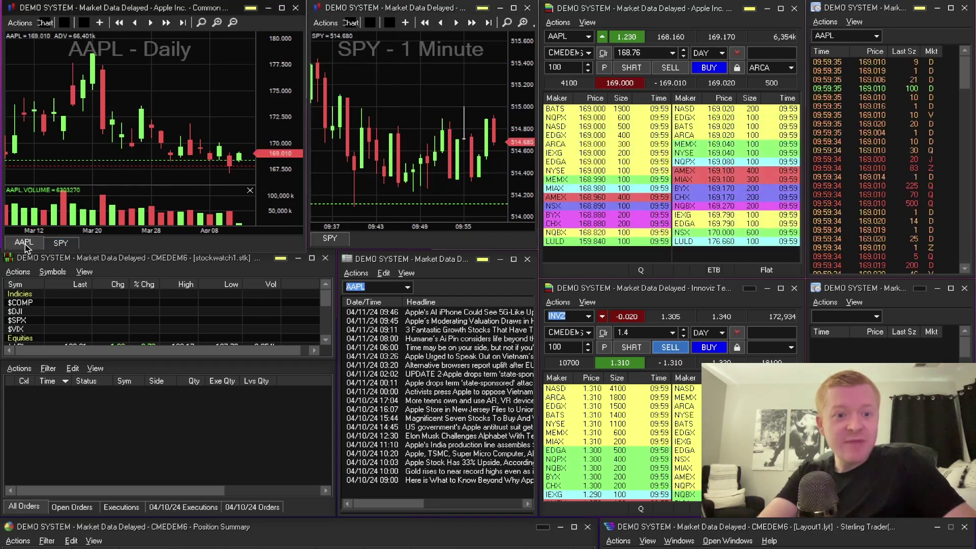
left_click(61, 243)
scroll(34, 319, "down", 1)
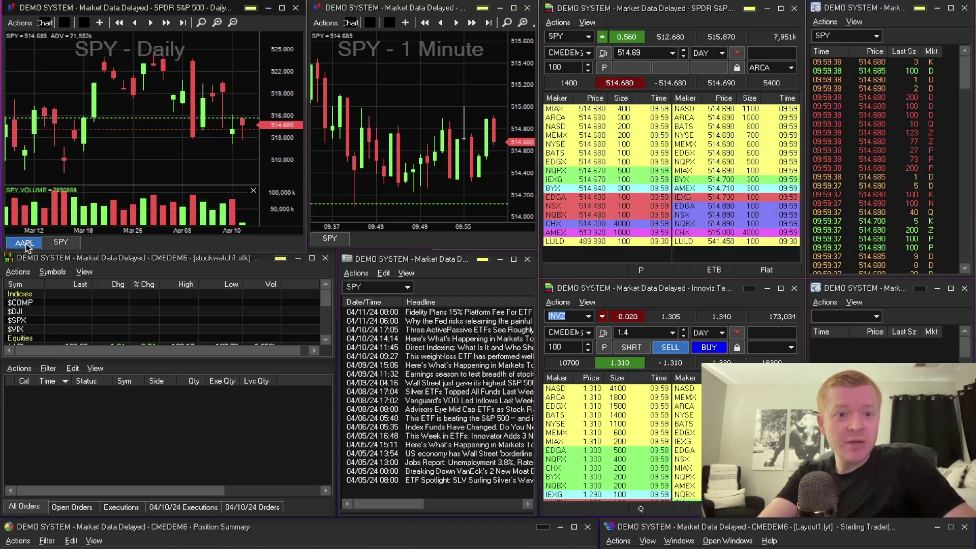
left_click(35, 319)
left_click(16, 329)
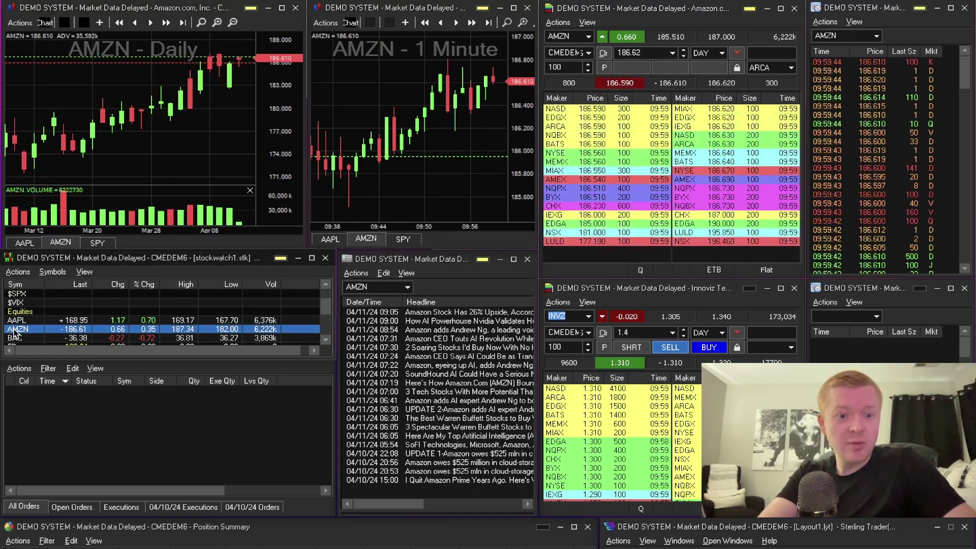
left_click(24, 243)
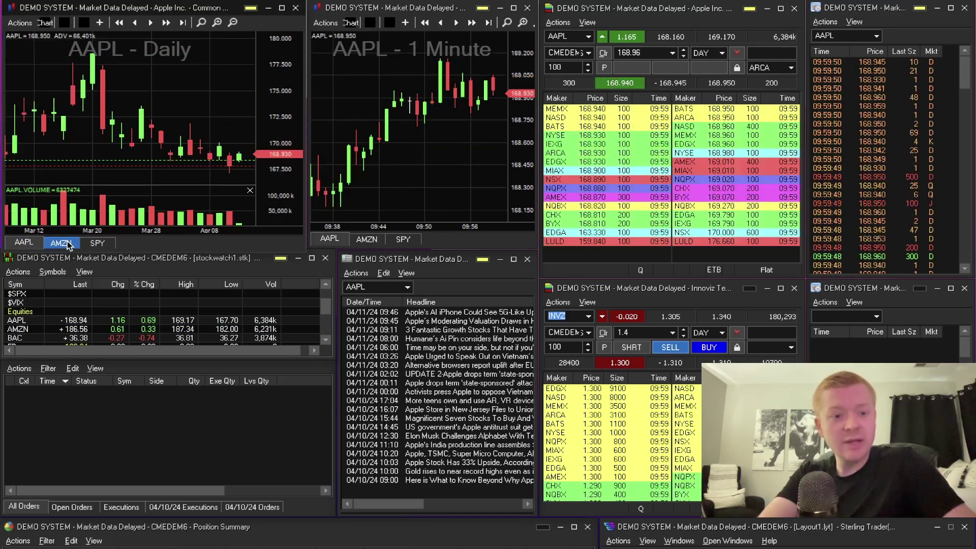
left_click(98, 250)
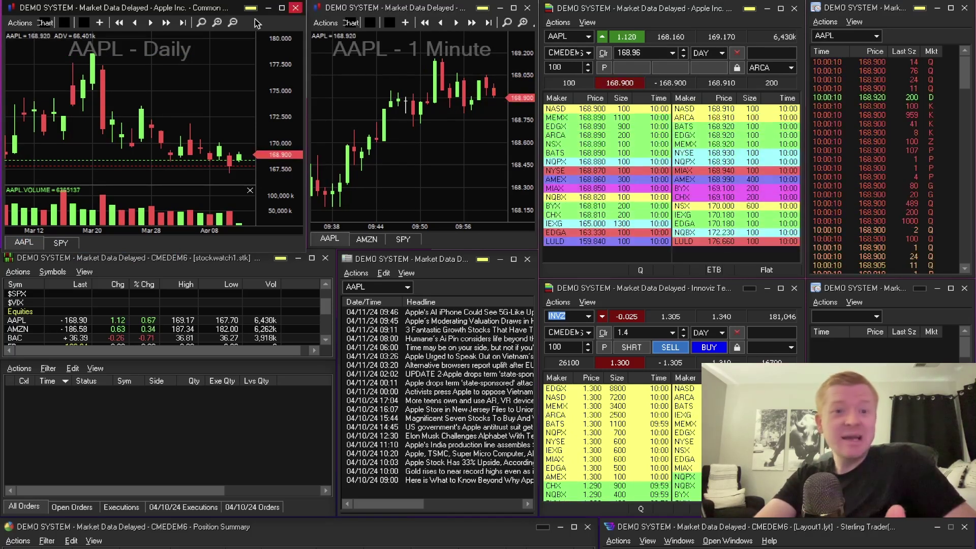
- Add the Relative Volume indicator to the AAPL daily chart
right_click(198, 77)
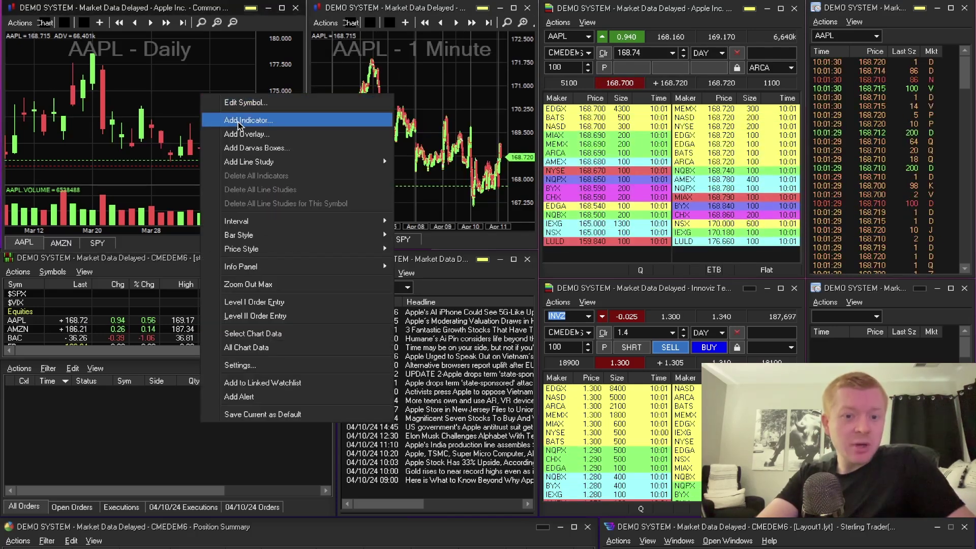
left_click(239, 122)
left_click(238, 121)
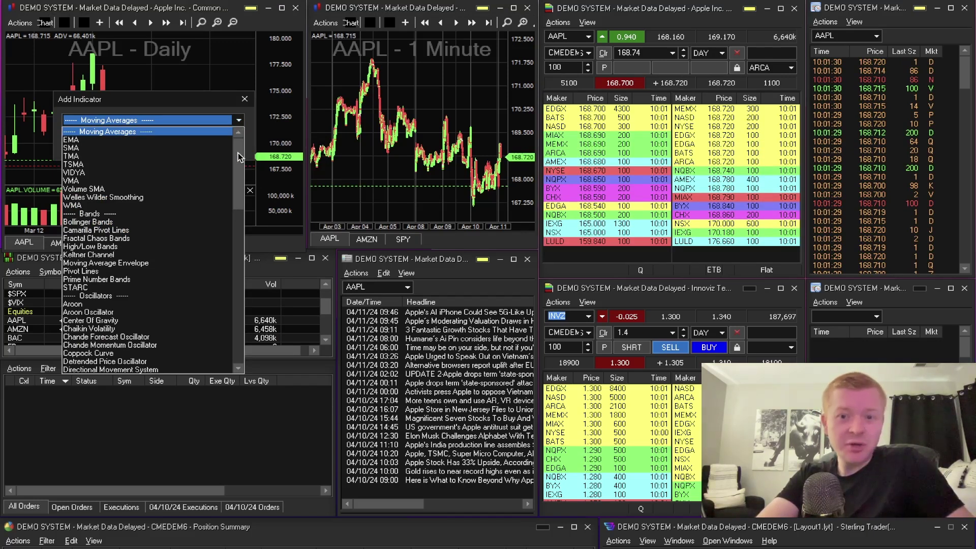
left_click_drag(239, 156, 218, 320)
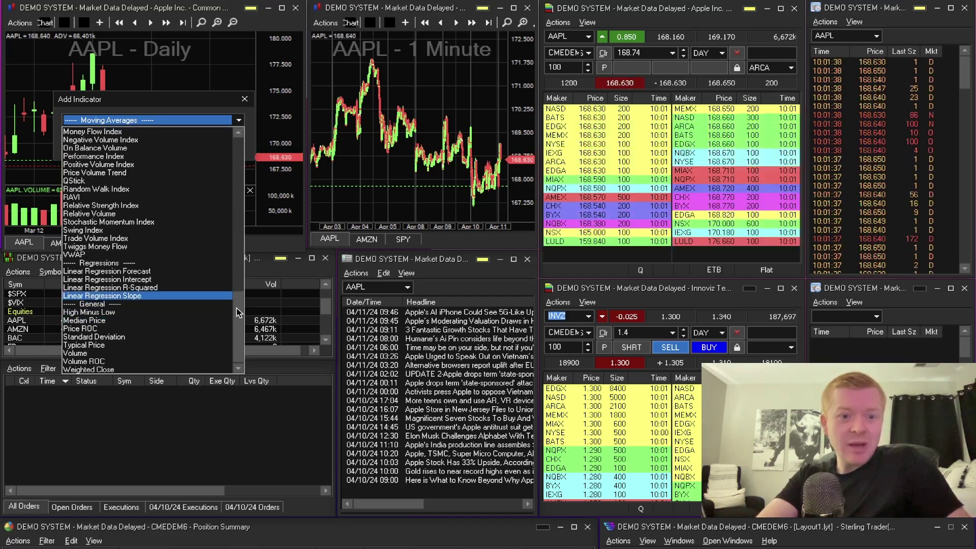
left_click(163, 214)
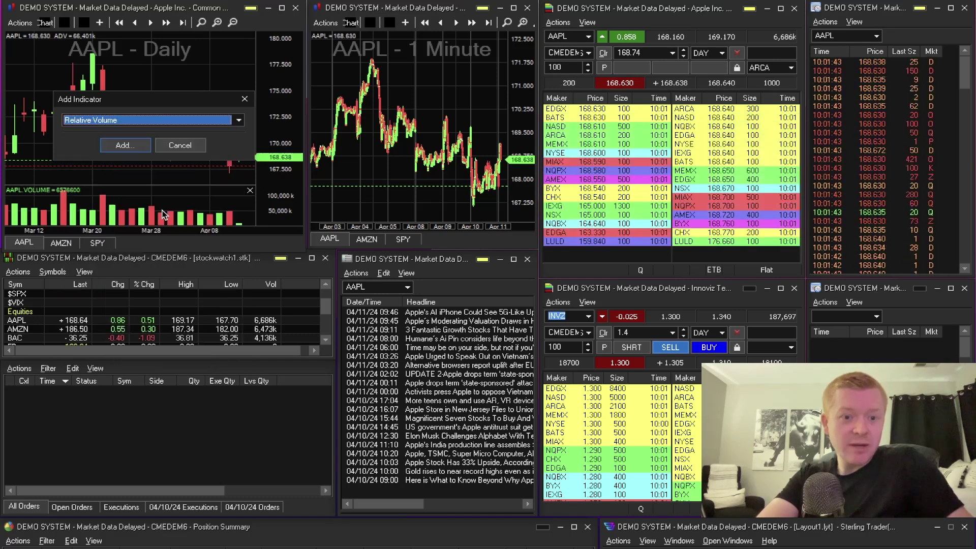
left_click(127, 146)
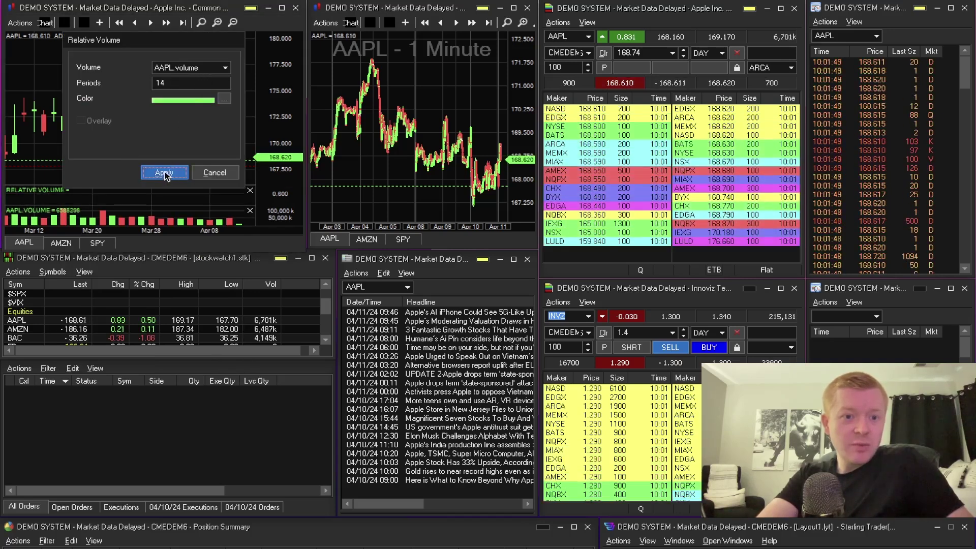
- Make the Relative Volume line purple, apply it, and enlarge its pane
left_click(225, 99)
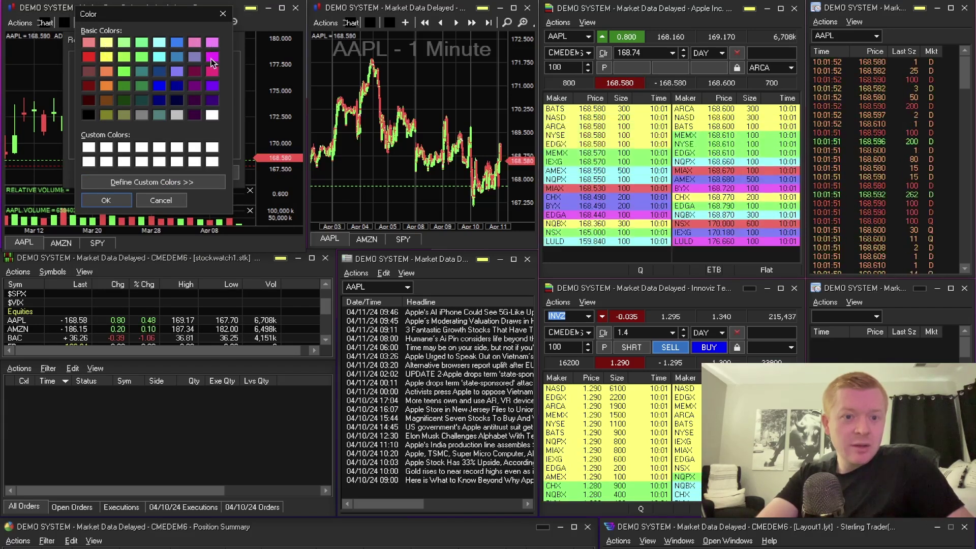
left_click(108, 200)
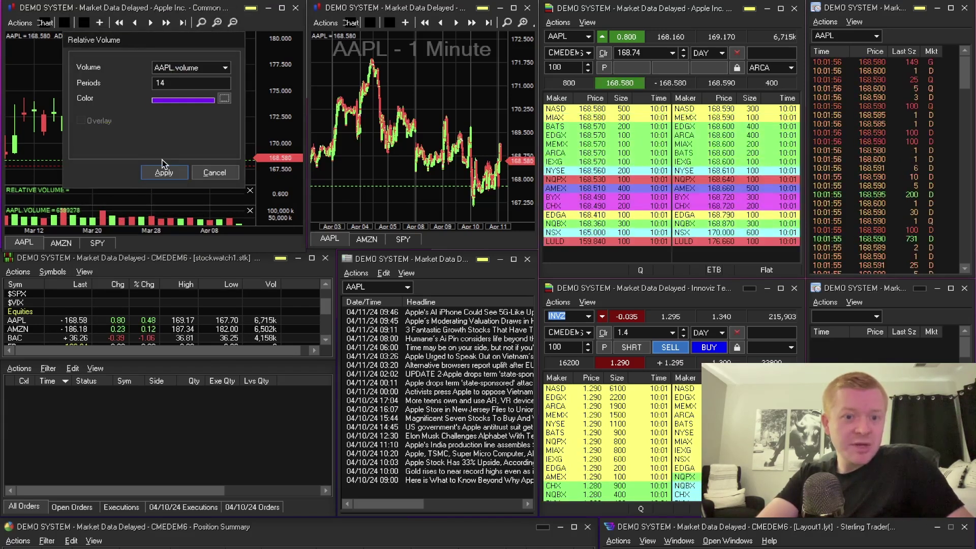
left_click(169, 172)
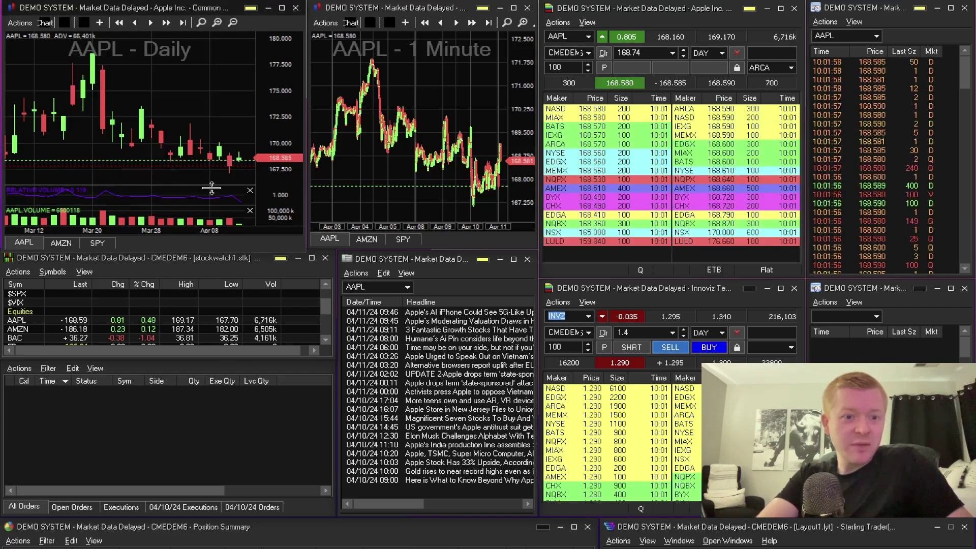
left_click_drag(203, 183, 203, 173)
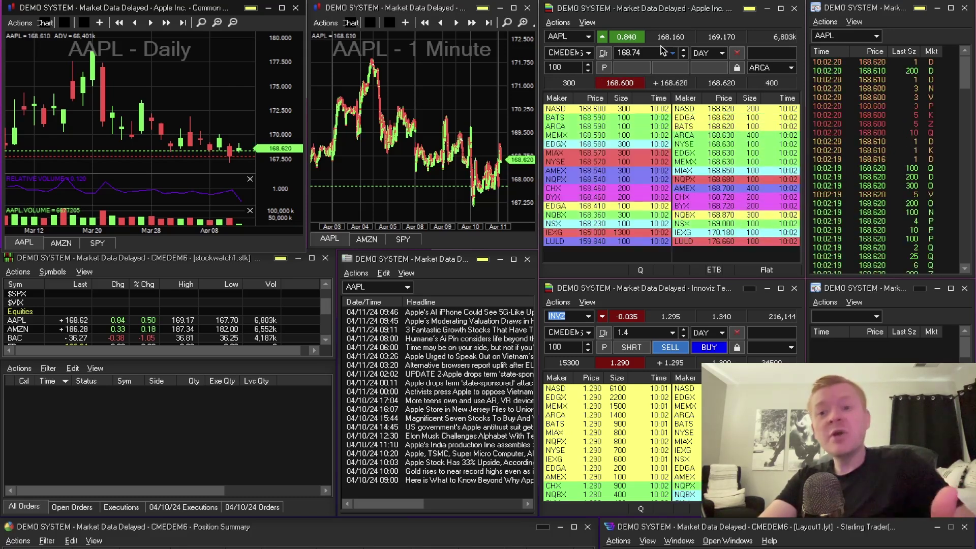
- Enable Flip text/background colors in the AAPL Level II display settings
left_click(564, 23)
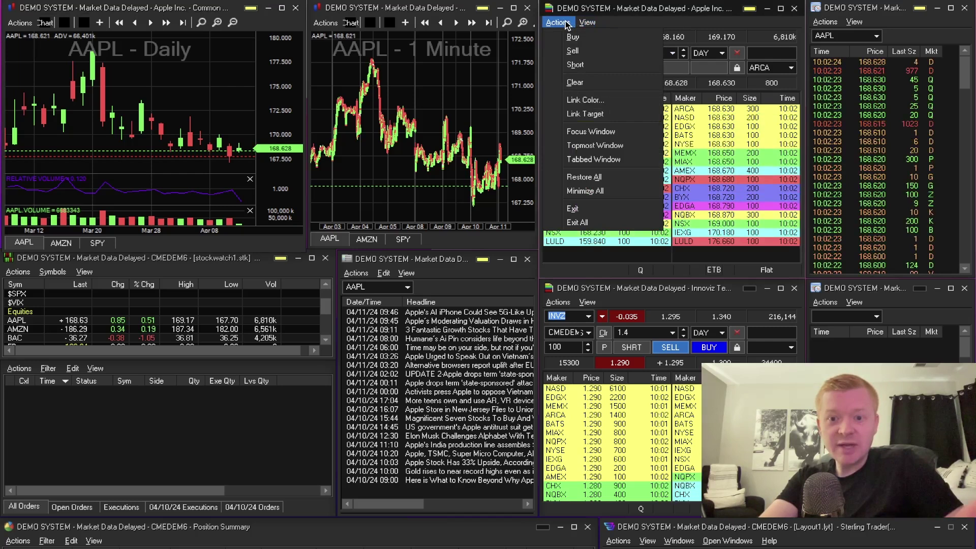
left_click(587, 32)
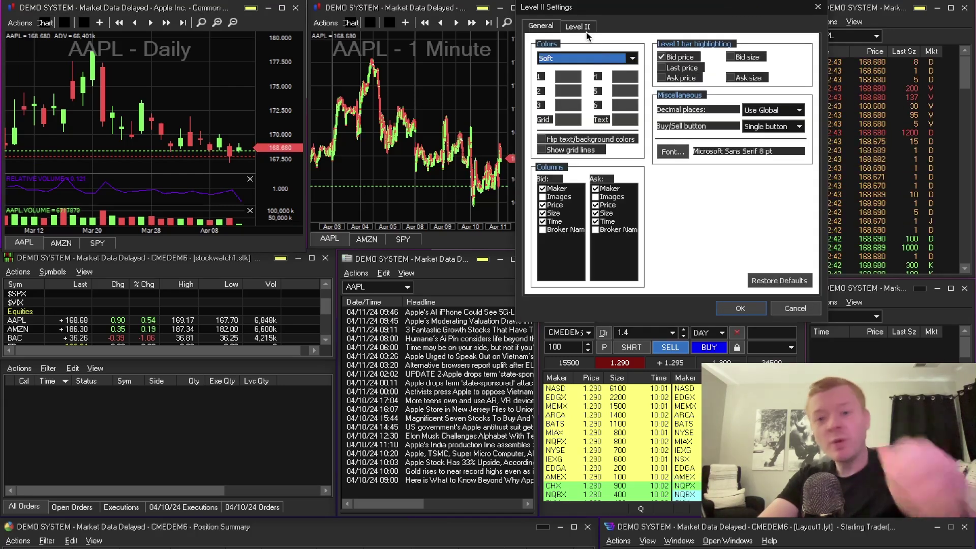
left_click(542, 140)
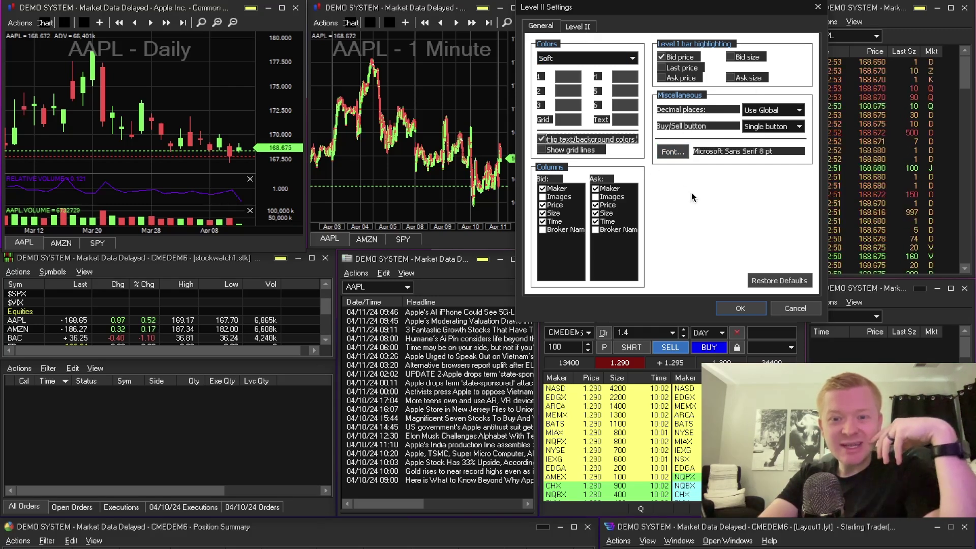
left_click(743, 308)
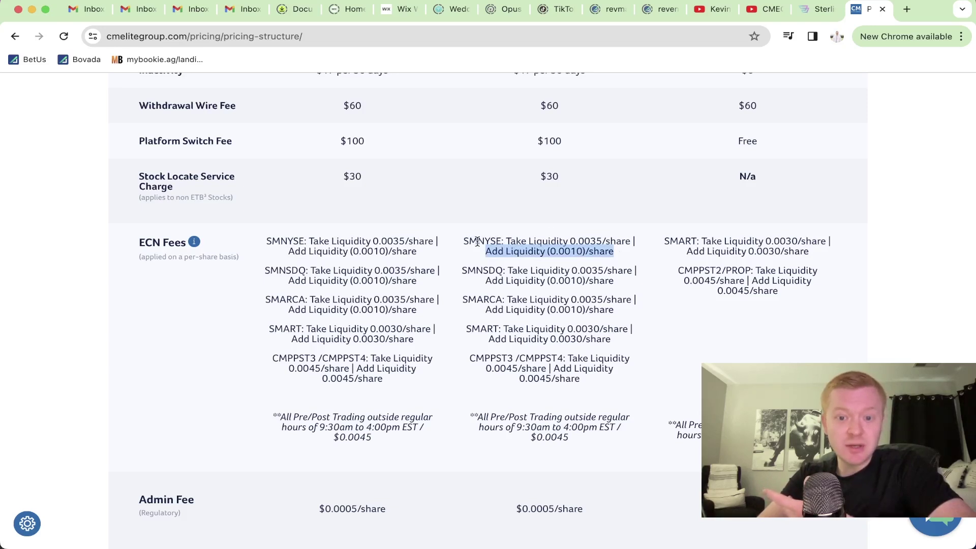
- Minimise Chrome and drop down the AAPL montage's ARCA order route list
left_click(32, 9)
left_click(789, 68)
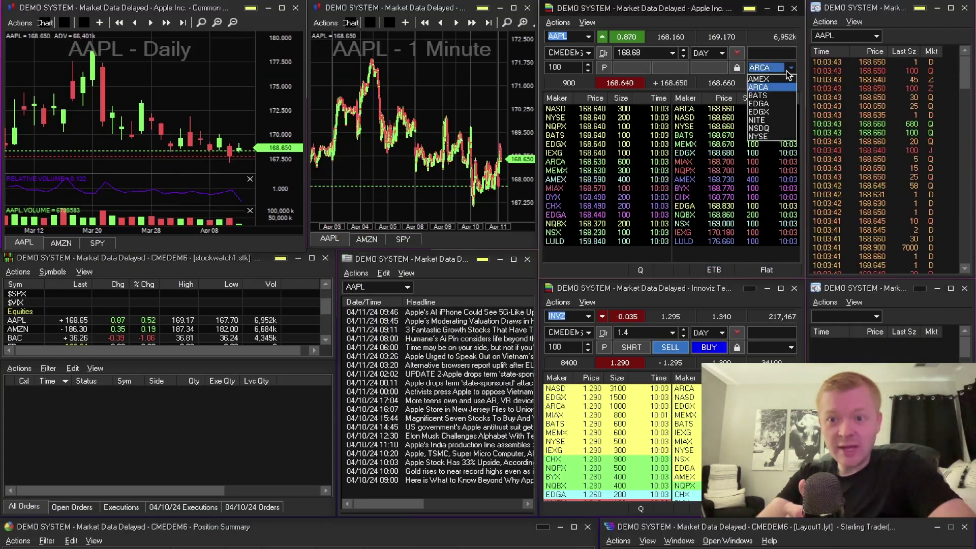
- Choose NYSE from the AAPL order route list
left_click(770, 137)
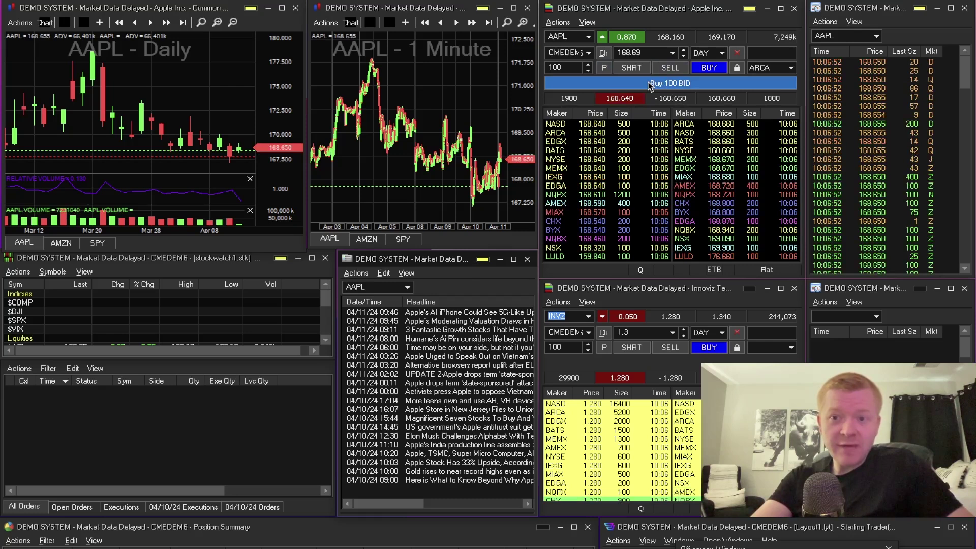
- Add the SS 1K Ass hot key to the AAPL montage's hot button bar
left_click(587, 22)
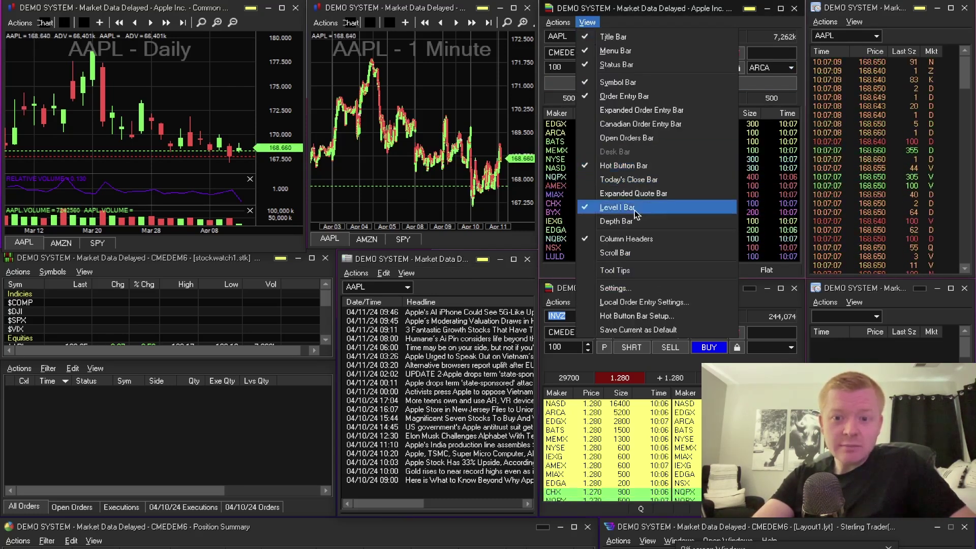
left_click(629, 316)
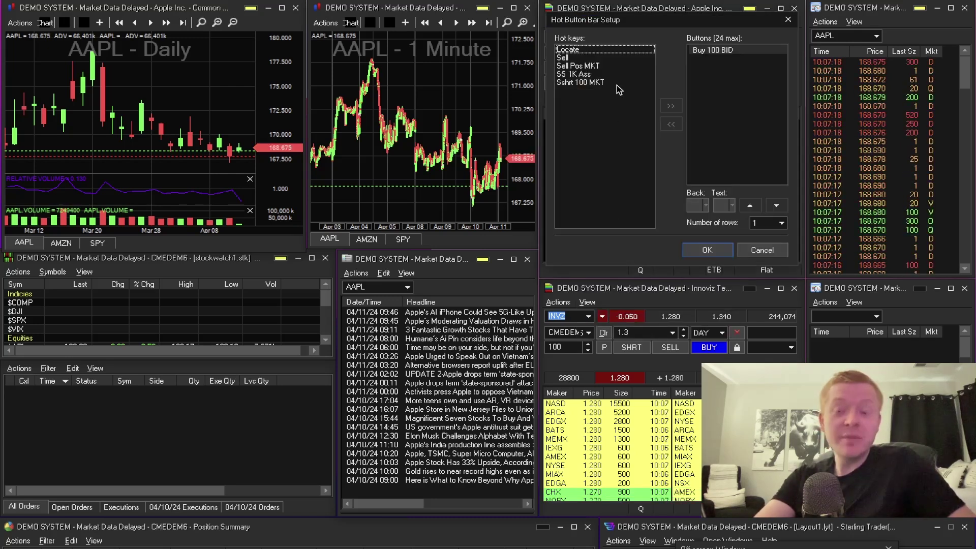
left_click(574, 75)
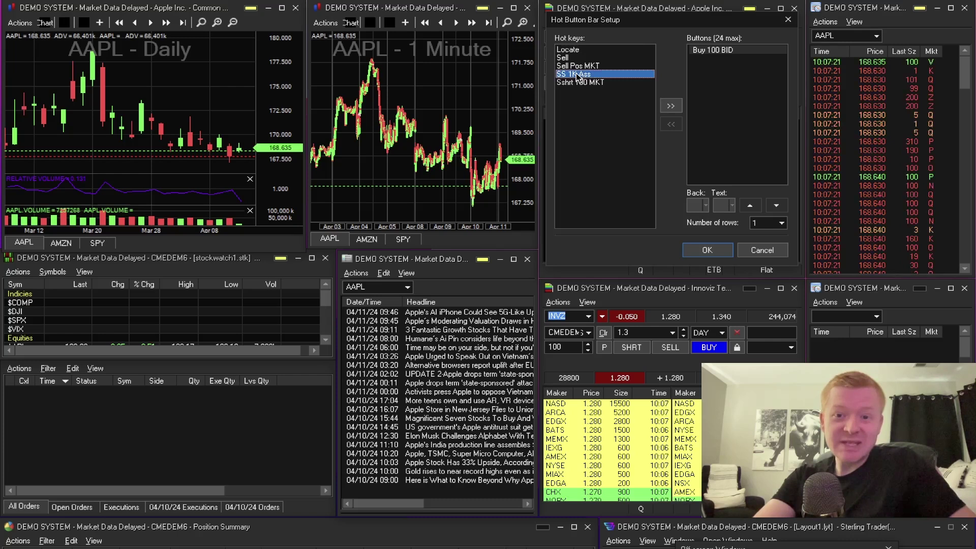
left_click(669, 107)
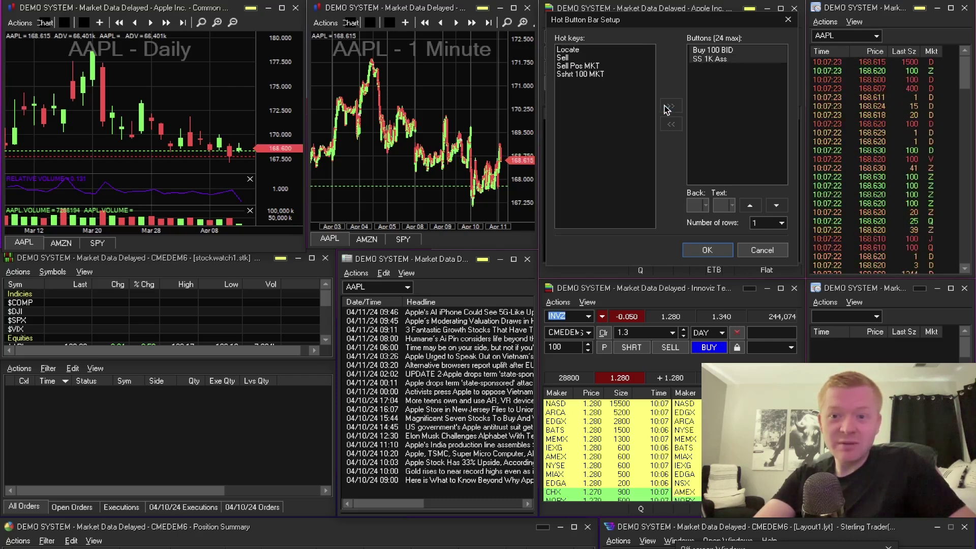
left_click(706, 251)
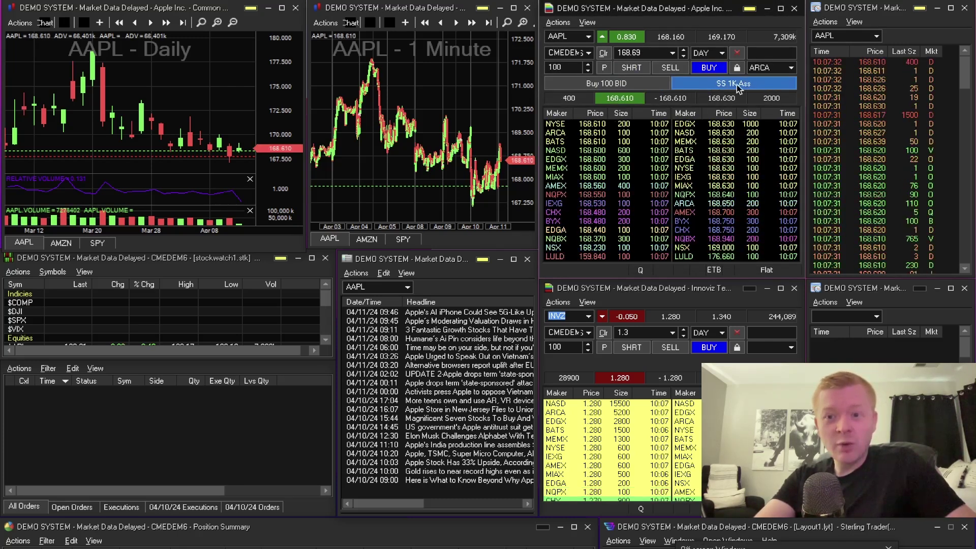
left_click(587, 22)
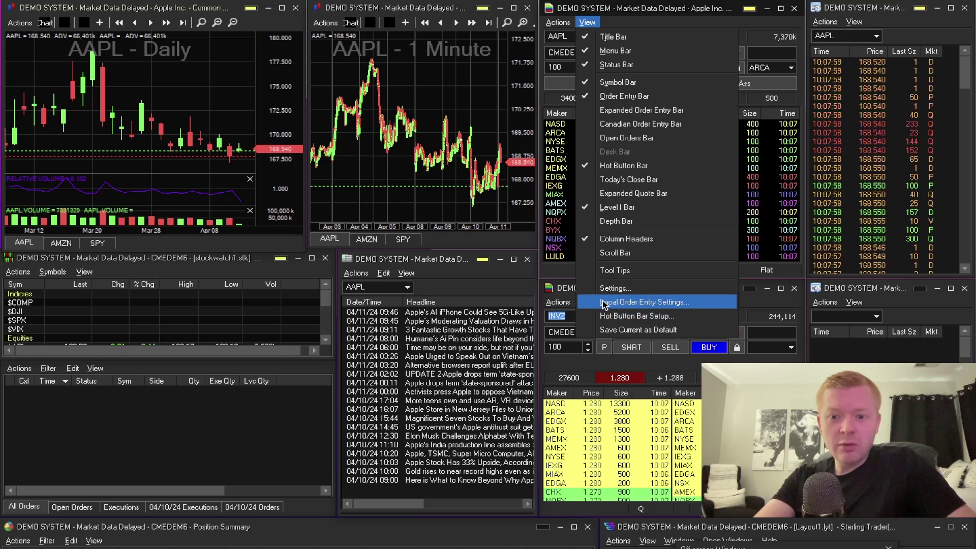
- Save Level II order-entry defaults: quantity 1000, Long, the demo account, destination NYSE
left_click(604, 303)
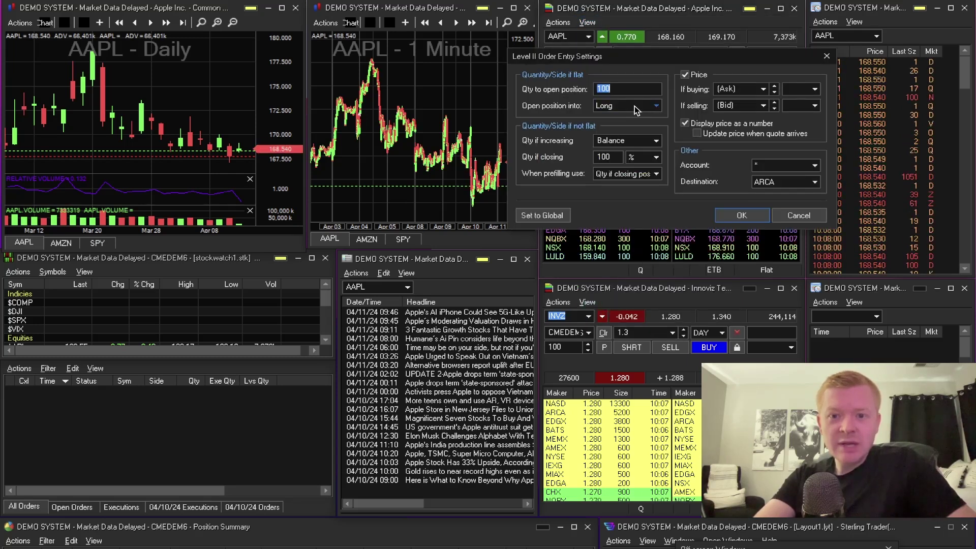
left_click_drag(635, 53, 618, 173)
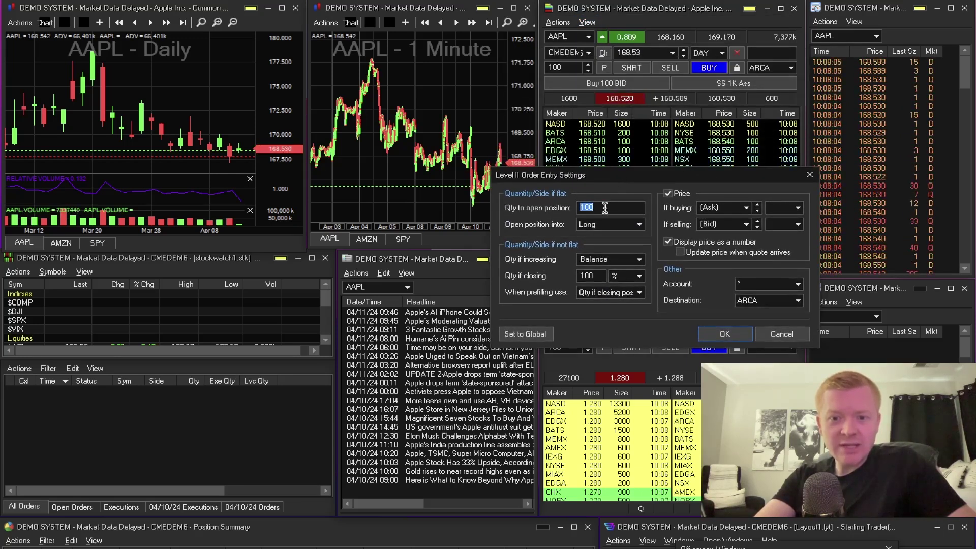
type("0")
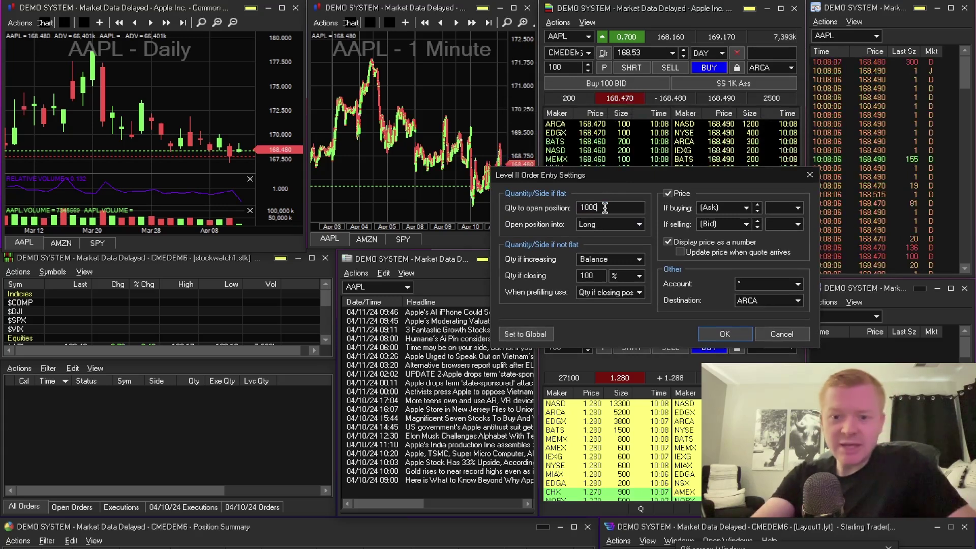
left_click(628, 225)
left_click(643, 224)
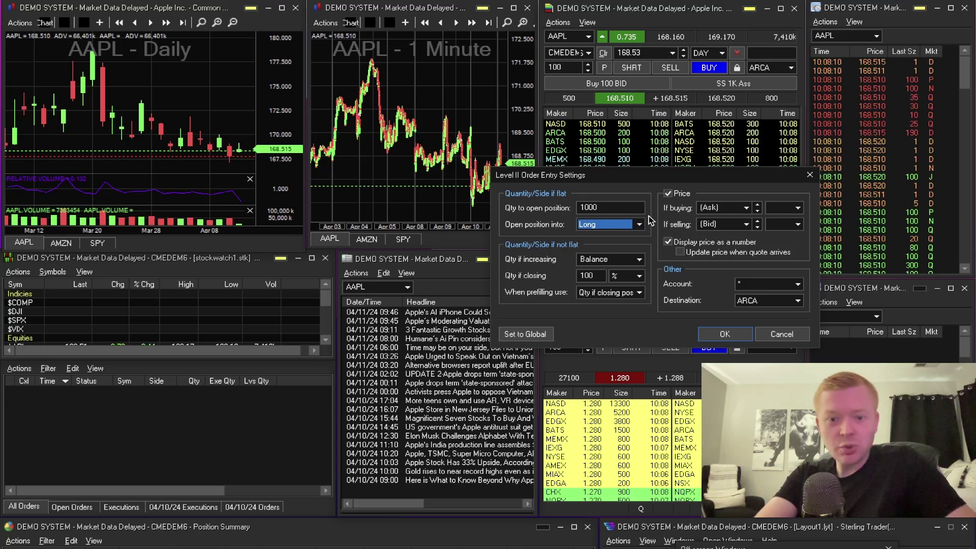
left_click(768, 284)
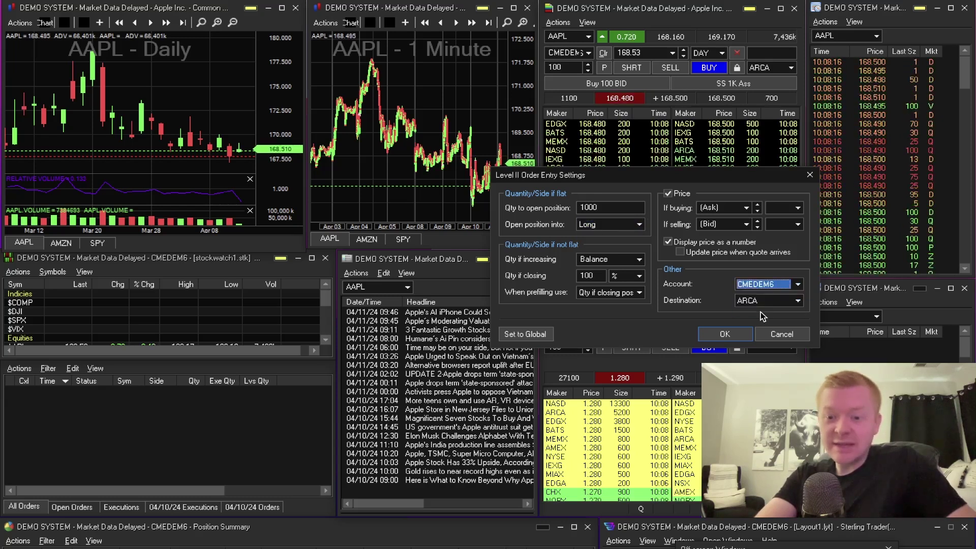
left_click(794, 301)
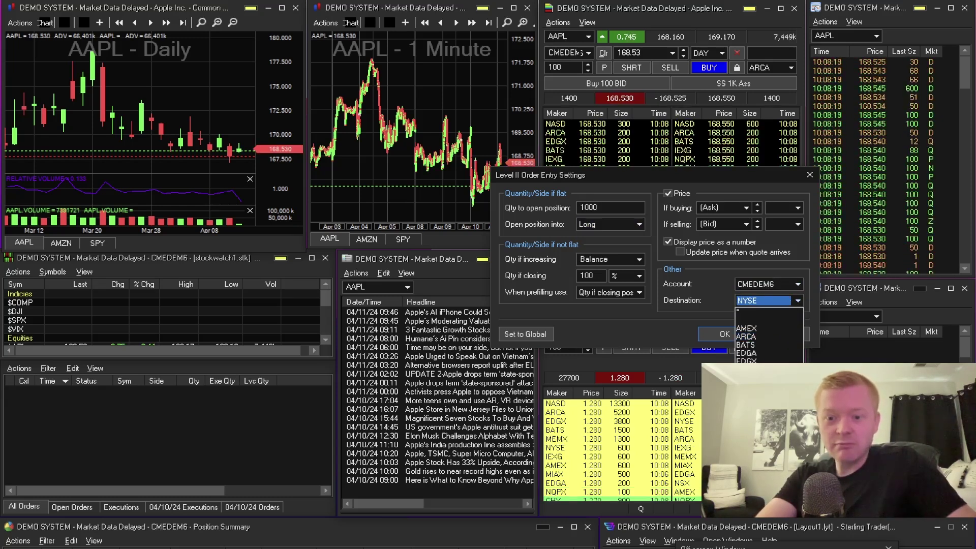
left_click(739, 303)
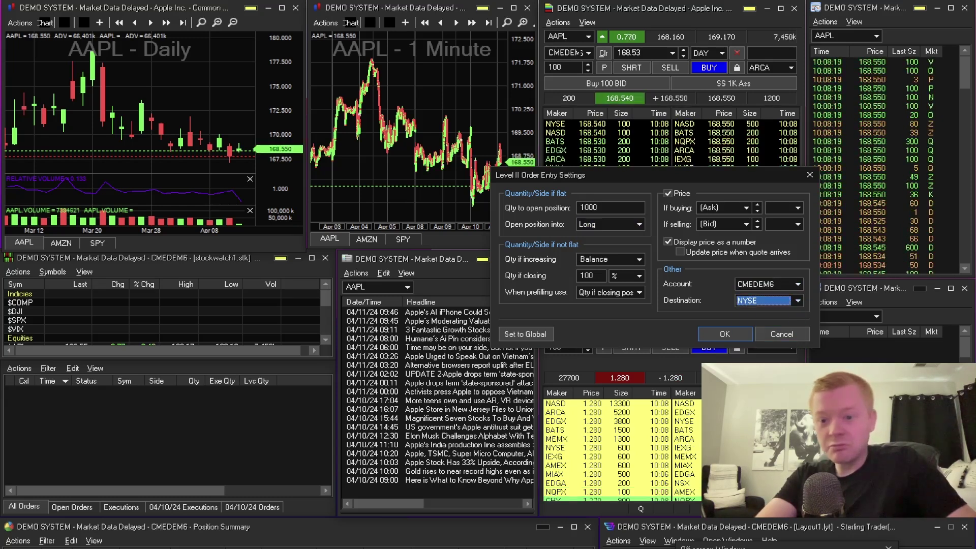
left_click(719, 334)
left_click(648, 540)
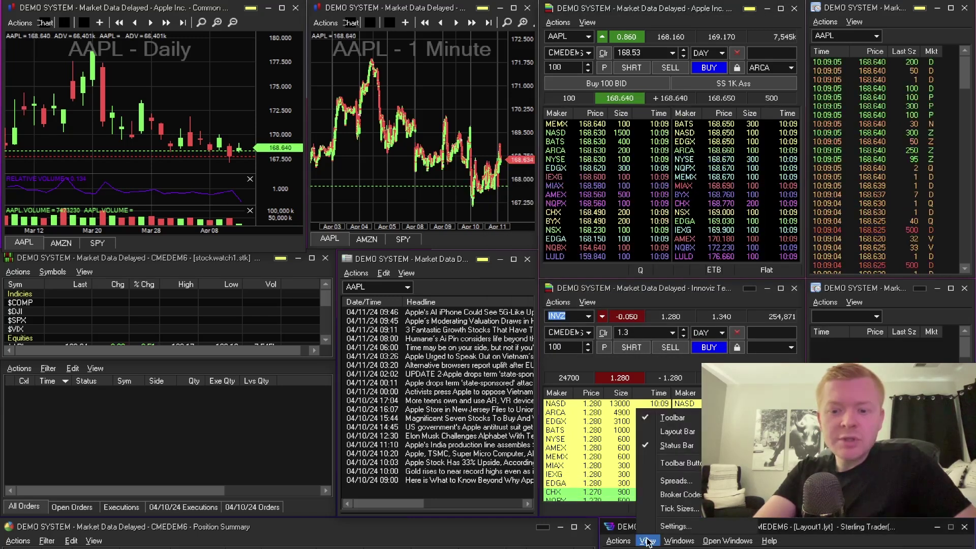
- Bring up the program Settings dialog and switch to its Hot Keys category
left_click(674, 528)
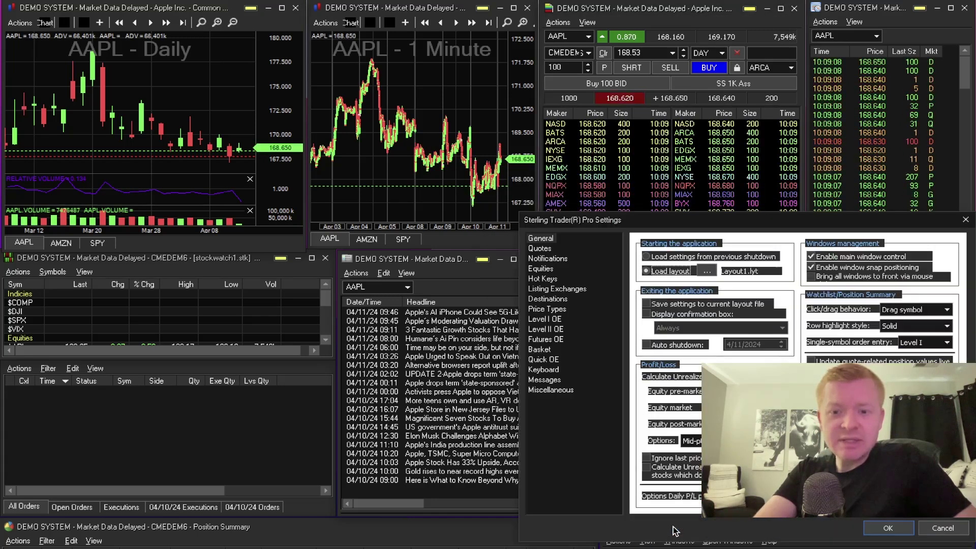
left_click_drag(642, 223, 386, 102)
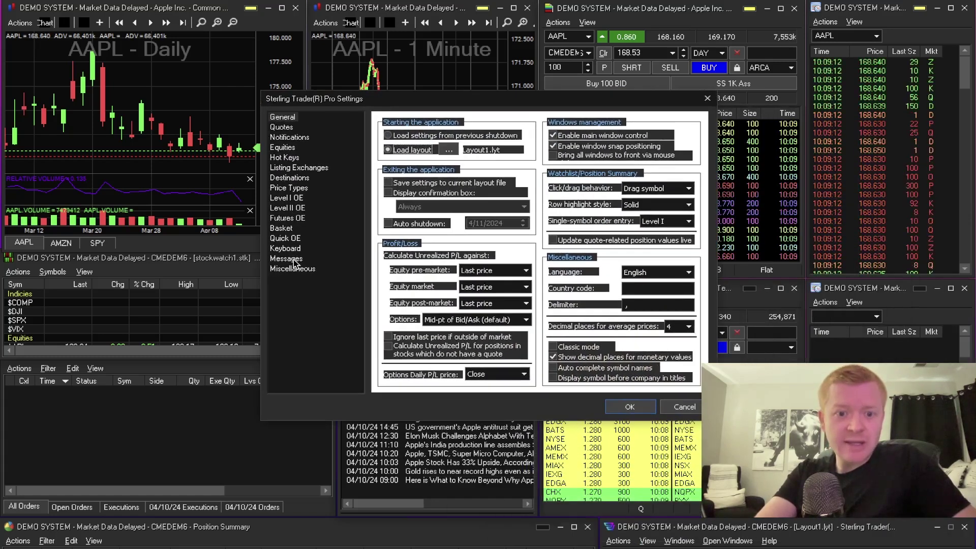
left_click(286, 158)
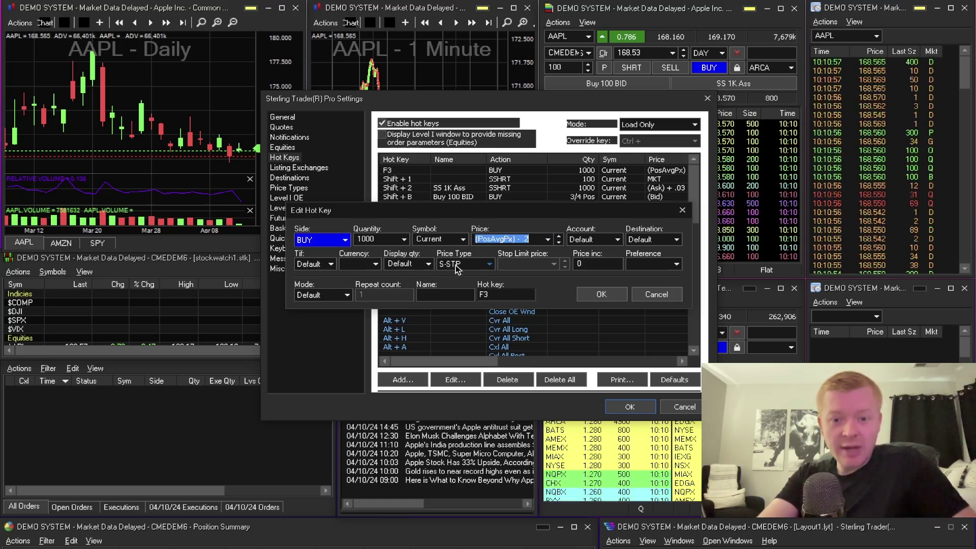
- Set the F3 hot key's price type to S-STP, destination NYSE, and the demo account
left_click(488, 264)
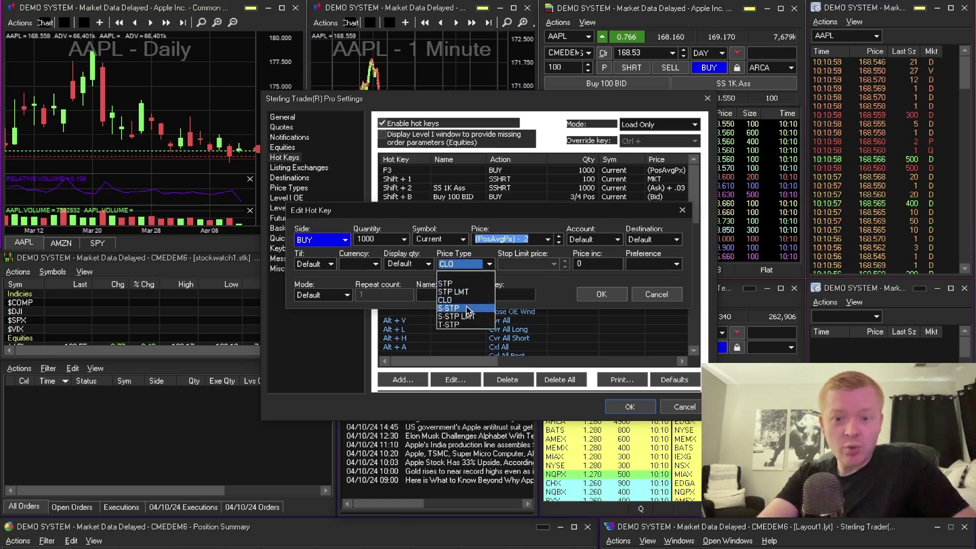
left_click(553, 288)
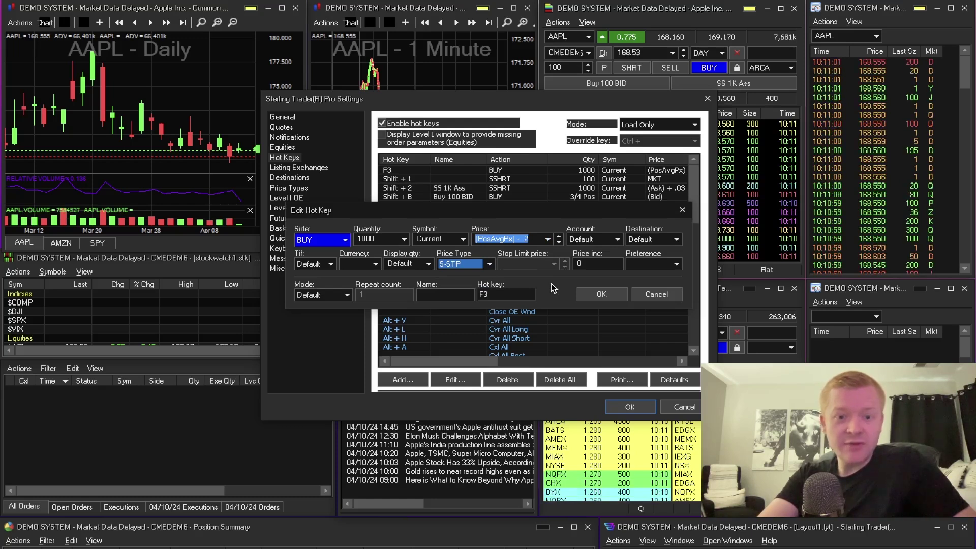
left_click(676, 240)
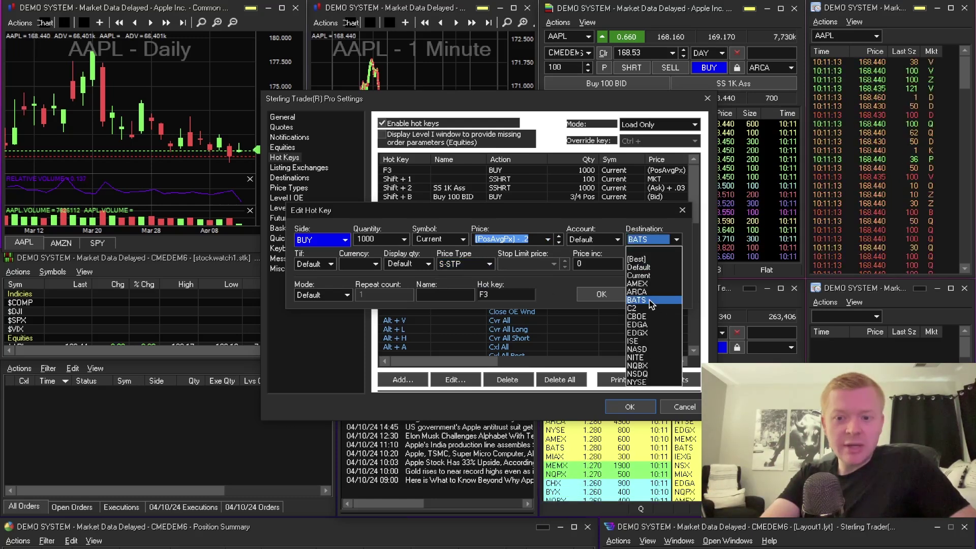
left_click(639, 382)
left_click(618, 239)
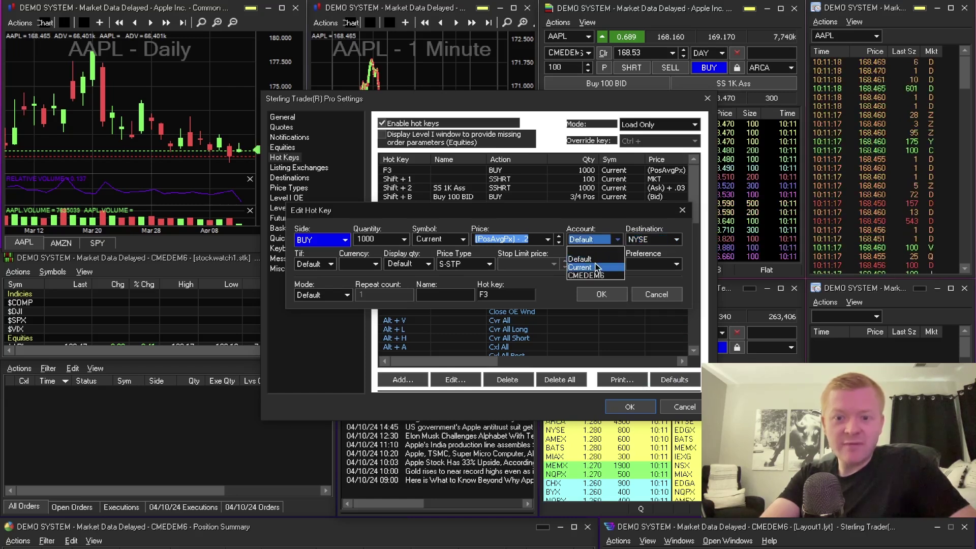
left_click(590, 277)
- Set time in force to Default and mode to Load and Go, then cancel the editor
left_click(328, 264)
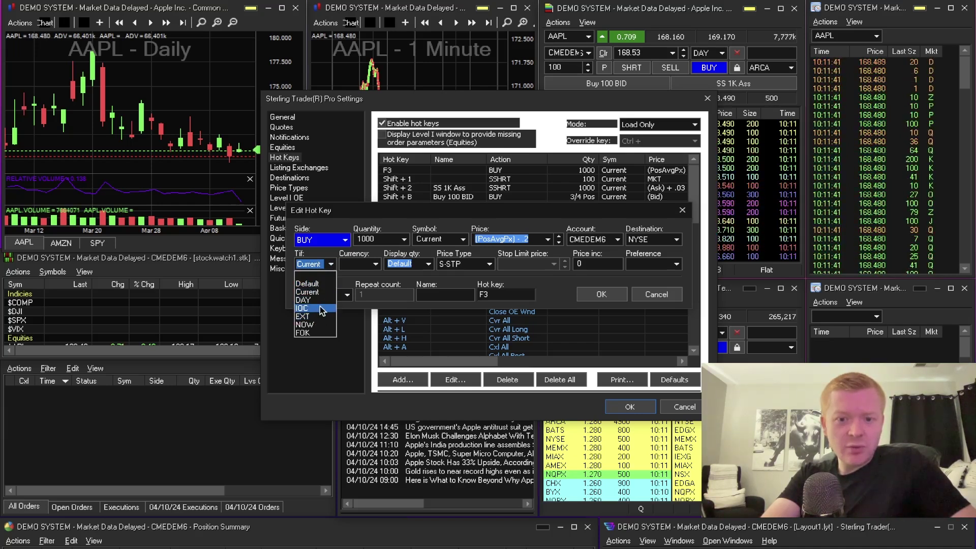
left_click(308, 283)
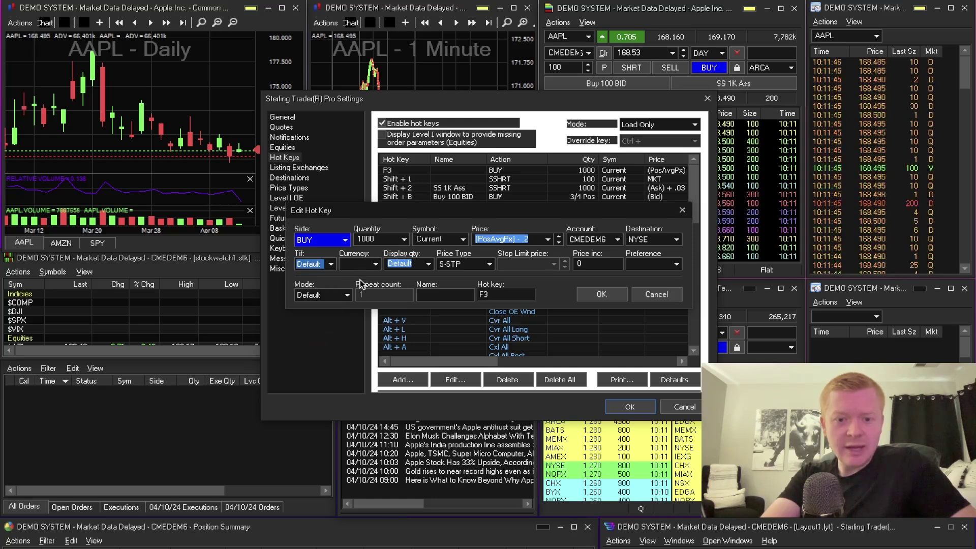
left_click(330, 295)
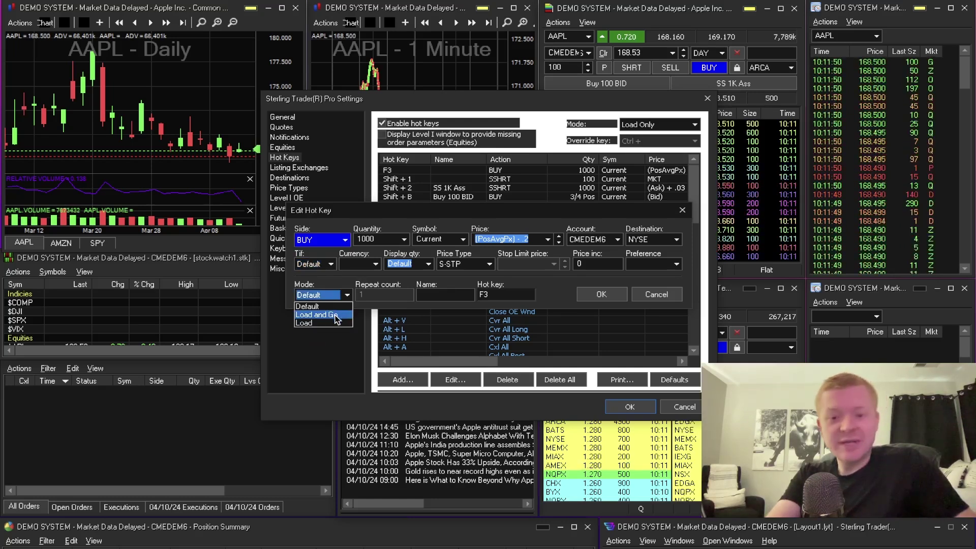
left_click(335, 315)
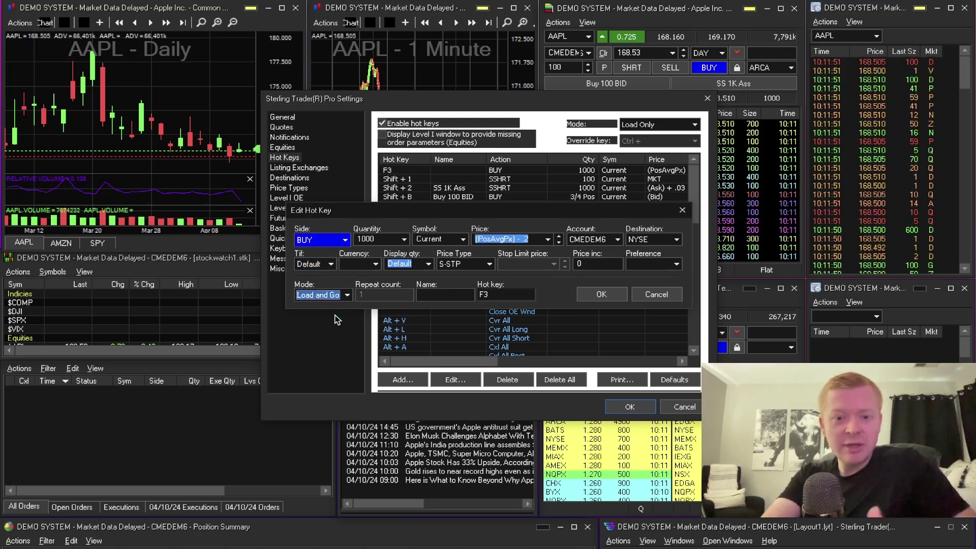
left_click(652, 297)
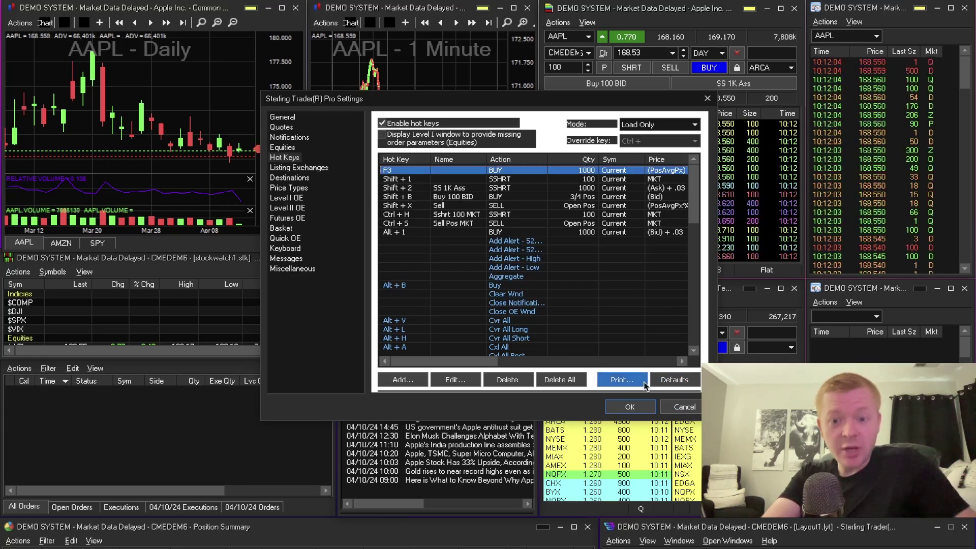
- Close Settings and display the 09:46 'Apple's AI iPhone Could See 5G-Like Upgrade Cycle' story
left_click(635, 407)
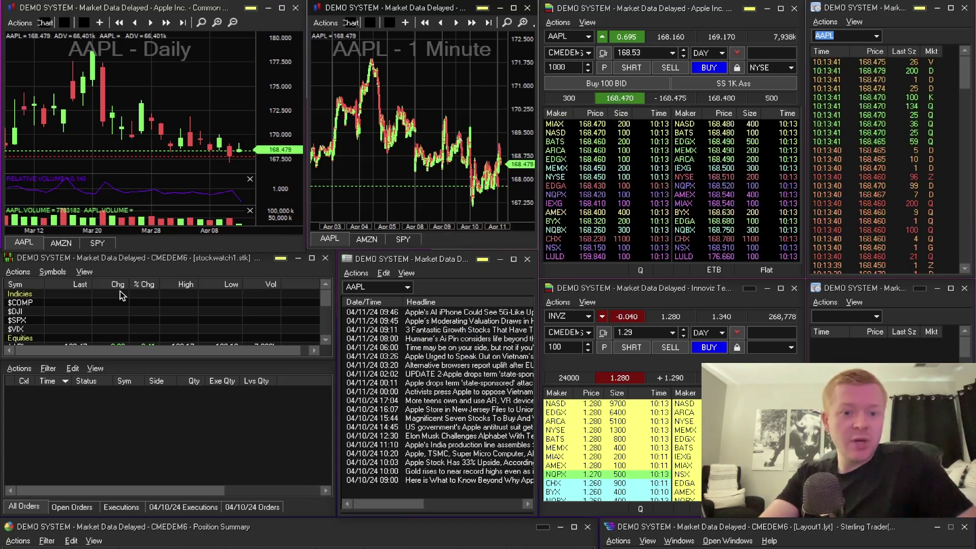
double_click(428, 313)
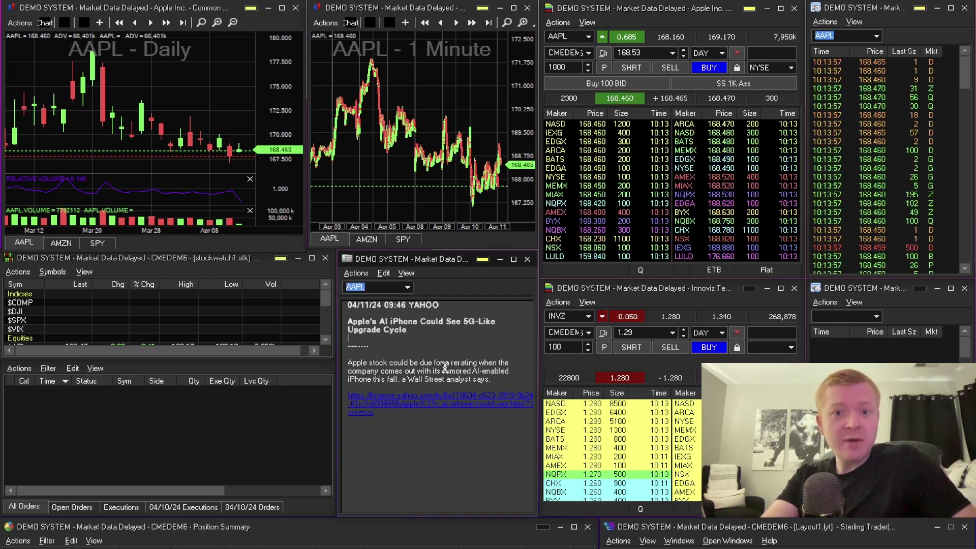
- Switch the chart's price style to Heikin Ashi candles
right_click(452, 92)
mouse_move(543, 215)
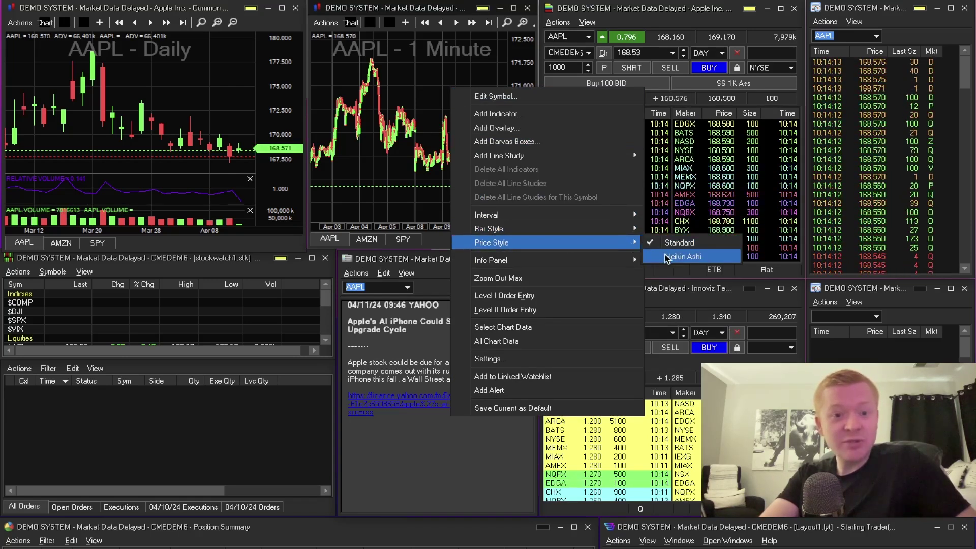
left_click(666, 256)
right_click(162, 110)
left_click(113, 111)
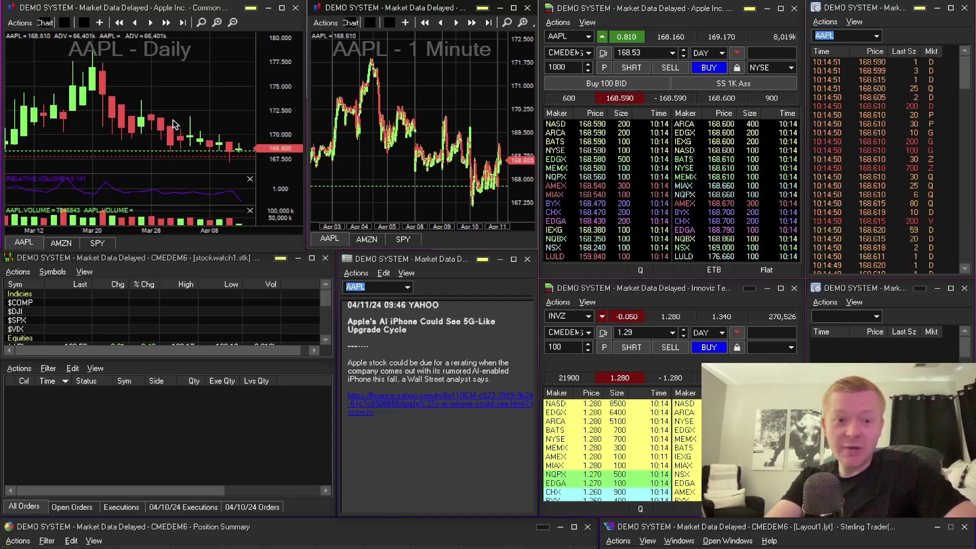
- Return the daily AAPL chart to Standard candles
right_click(217, 108)
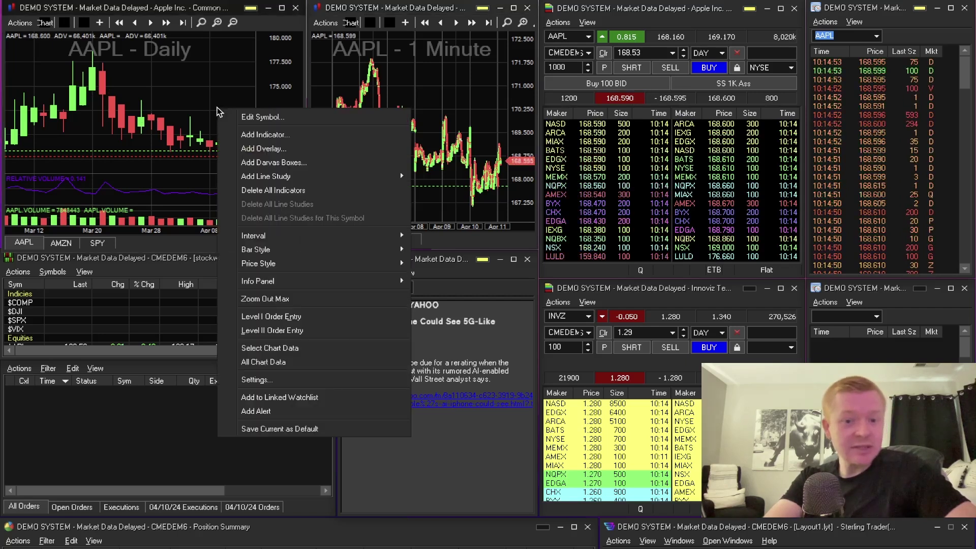
mouse_move(404, 264)
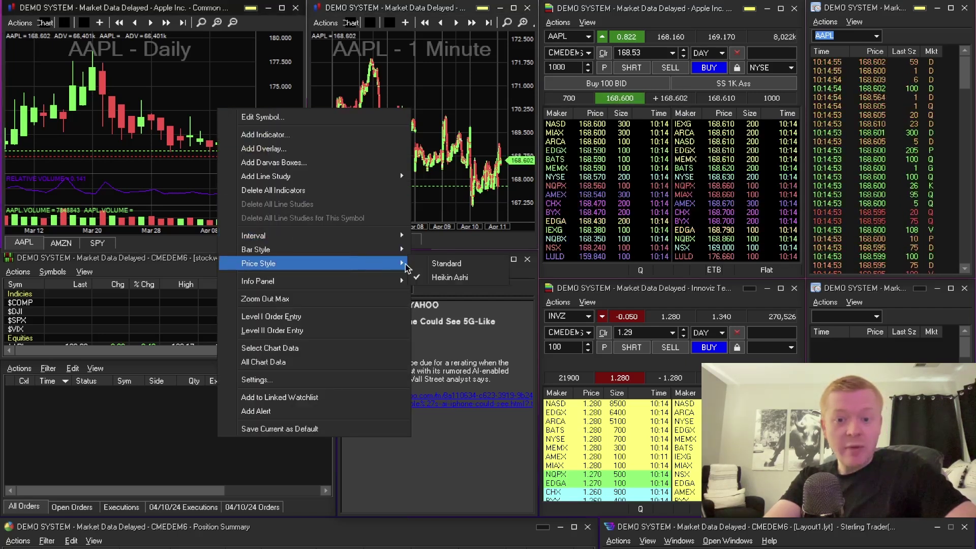
left_click(447, 264)
- Add AAPL to the linked watchlist from the daily chart
right_click(212, 109)
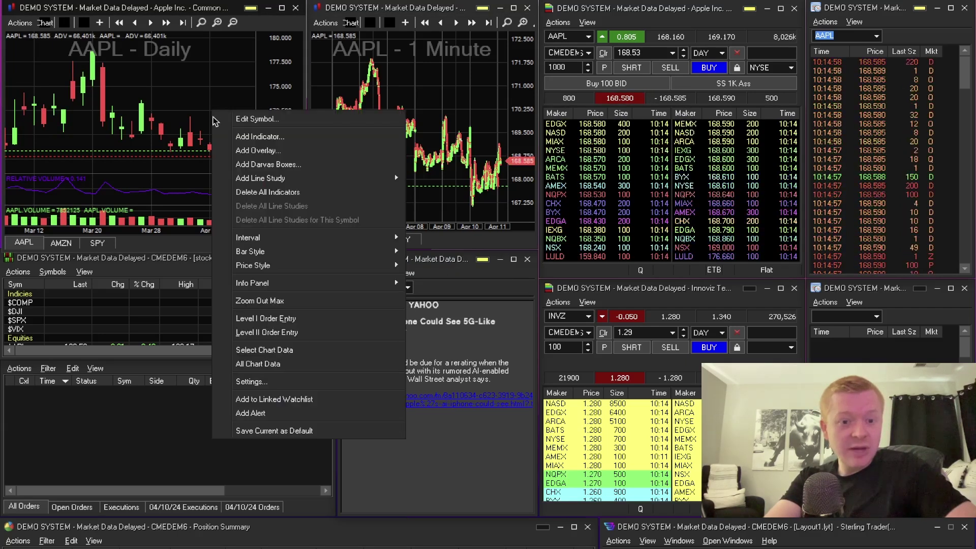
left_click(293, 401)
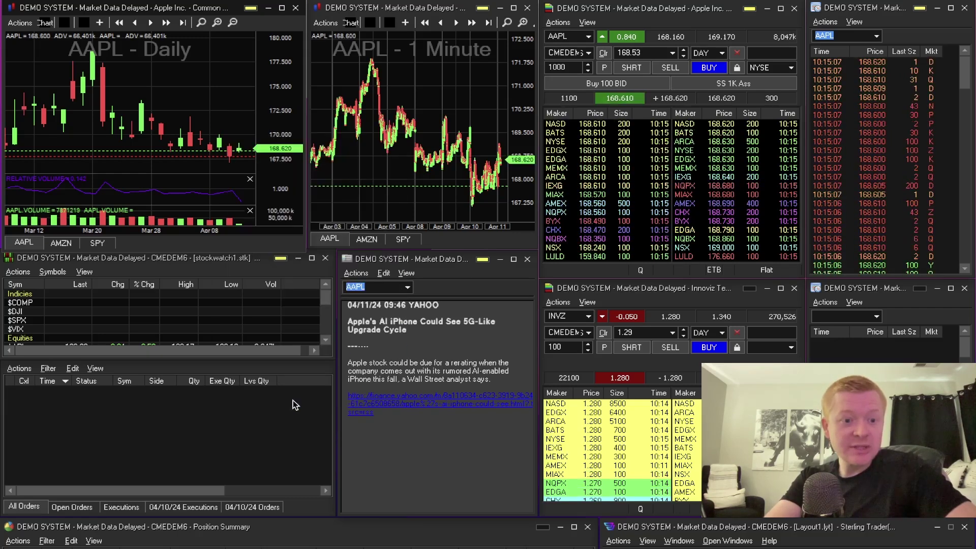
left_click_drag(324, 298, 323, 326)
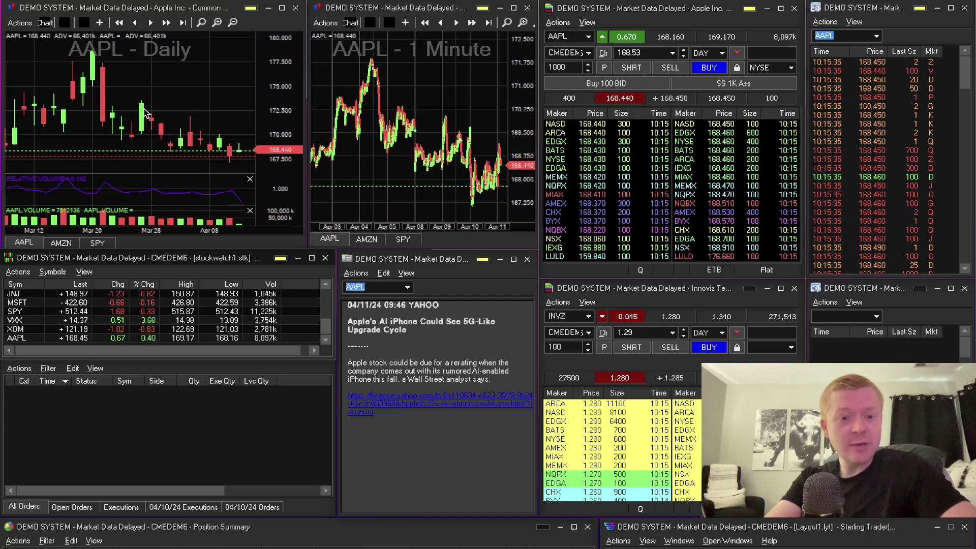
- Open the Settings dialog for the AAPL daily chart from its right-click menu
right_click(173, 95)
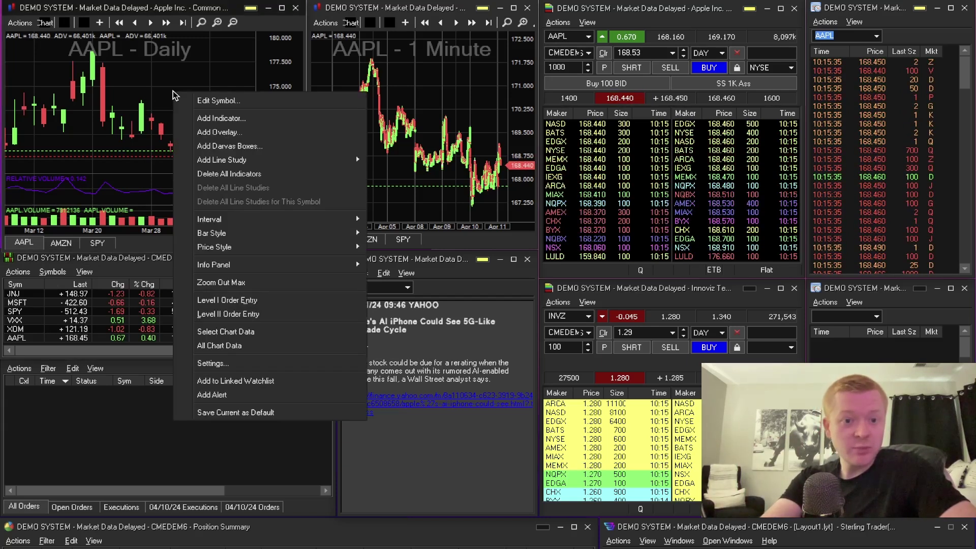
left_click(234, 364)
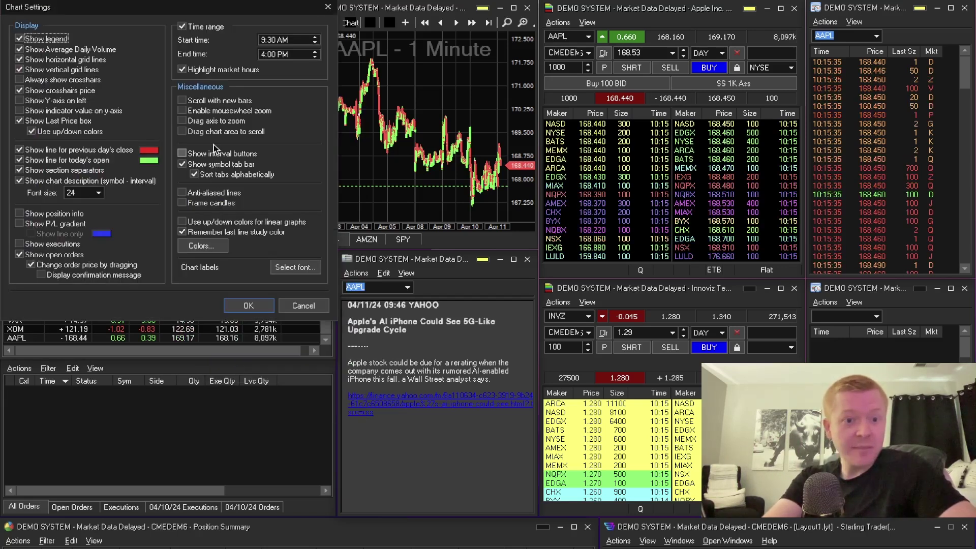